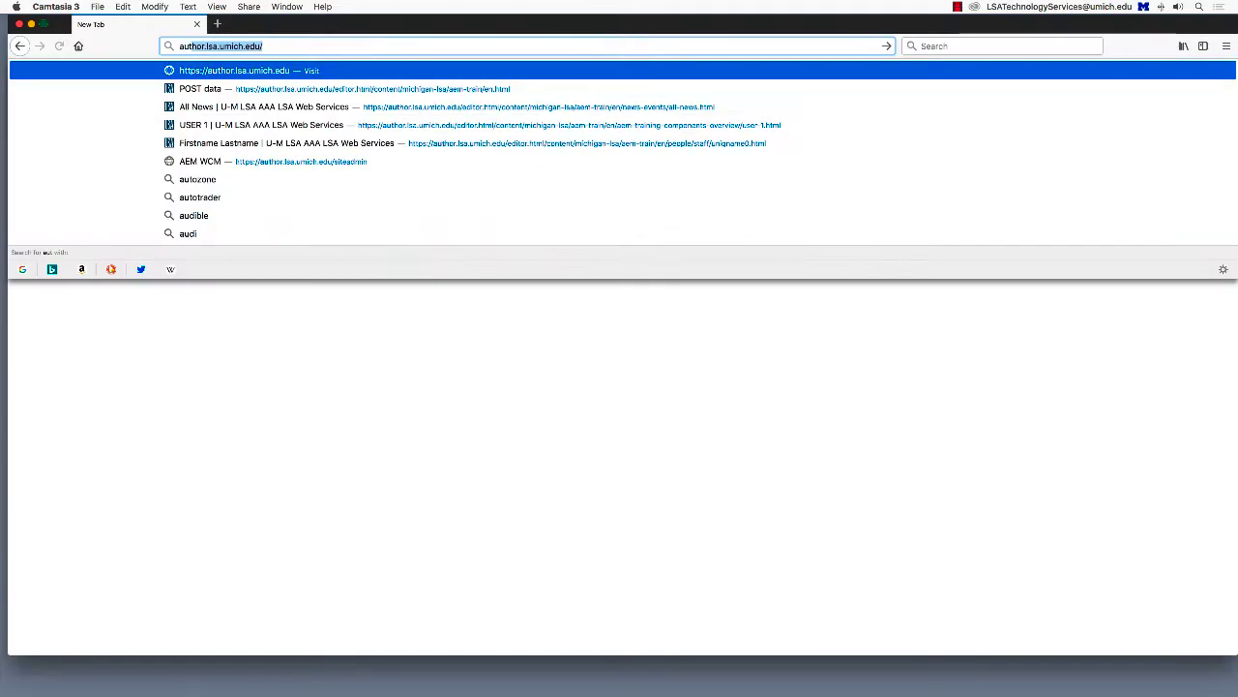
Load author.lsa.umich.edu and sign in through U-M Weblogin with the login ID and password
text(hor.lsa.umich.edu/)
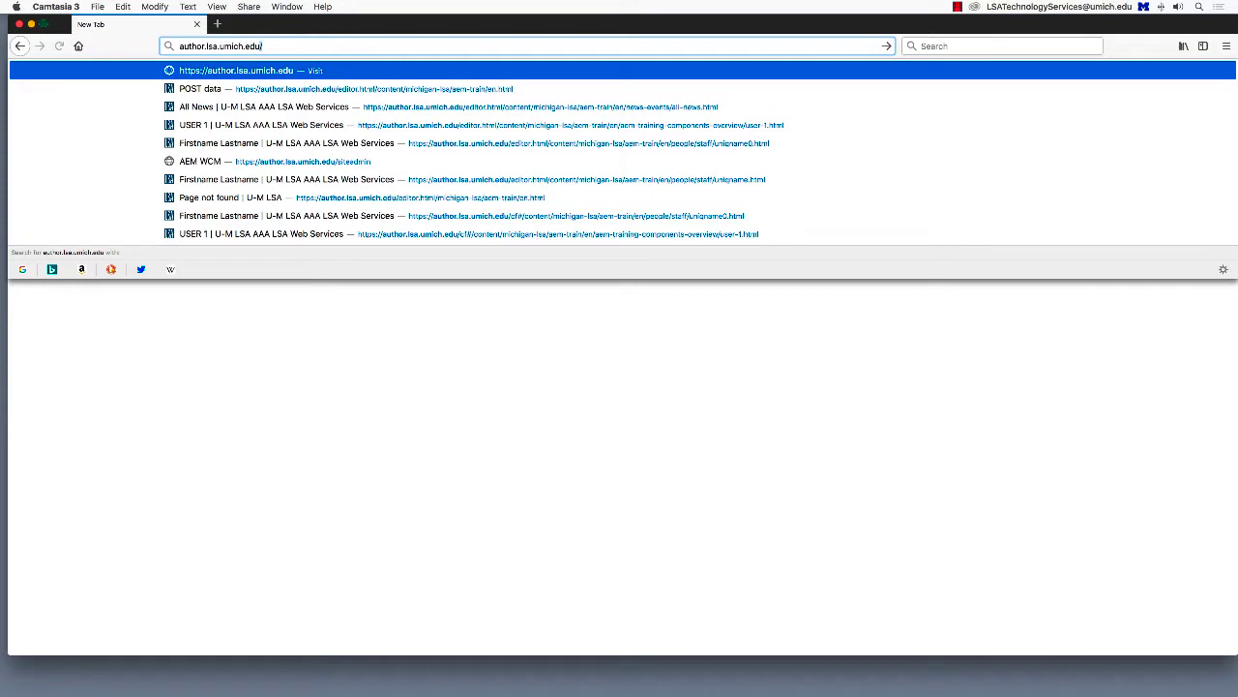
key(Return)
text(u)
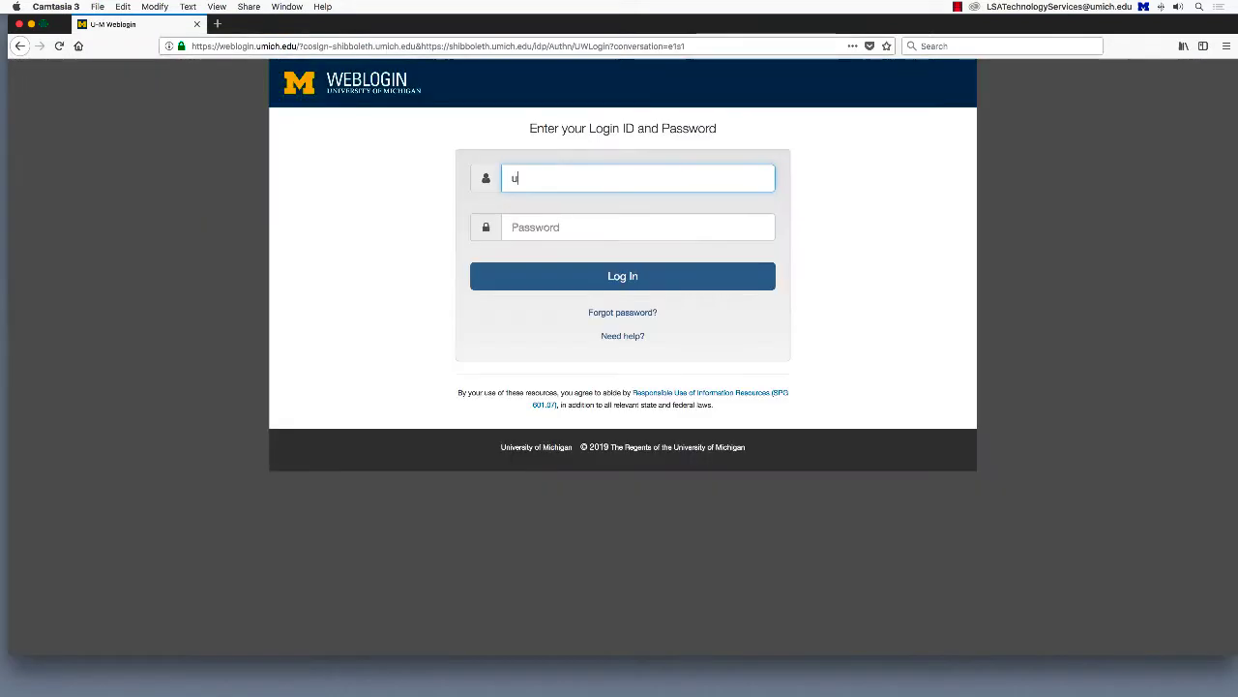
text(m175513)
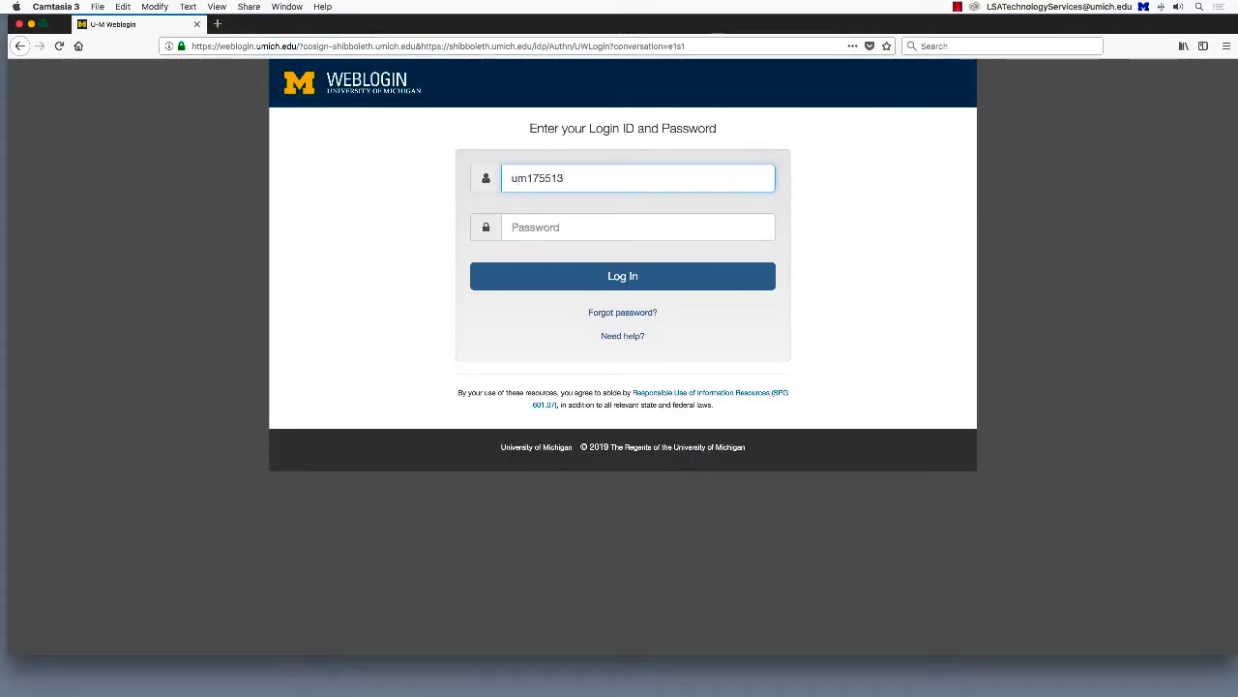
key(Tab)
text(•••••••••)
key(Return)
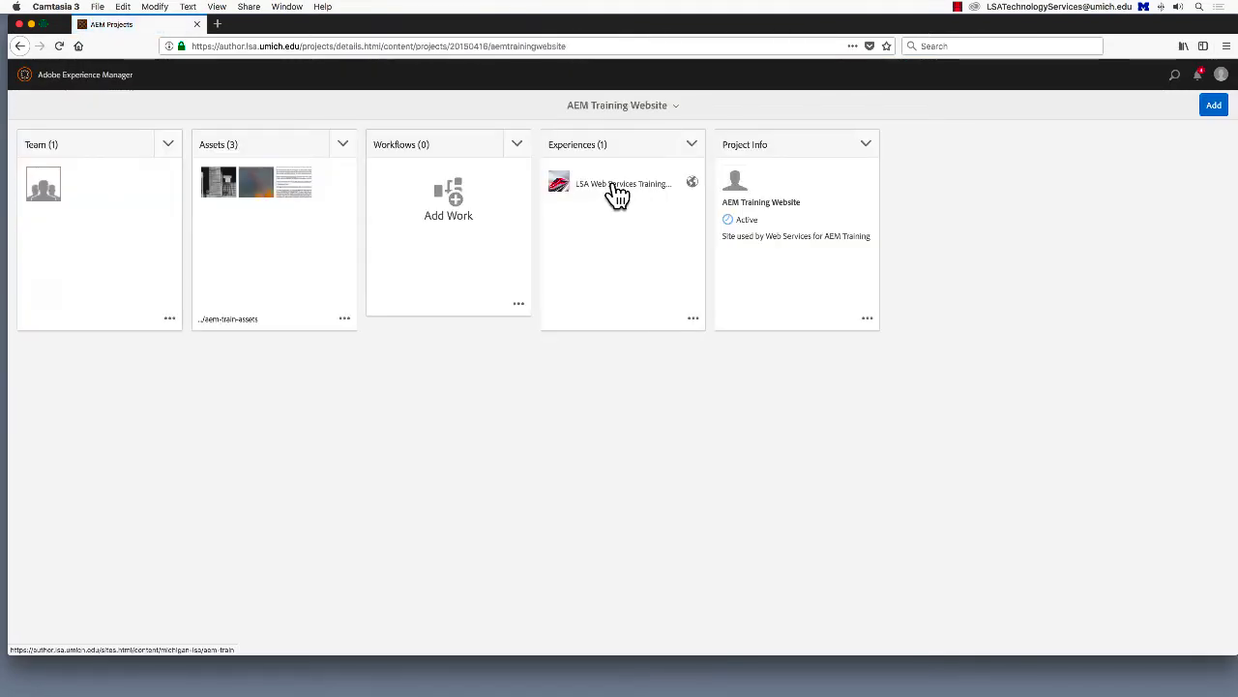
Open the LSA Web Services Training site to browse to the graduate student profile page
click(616, 194)
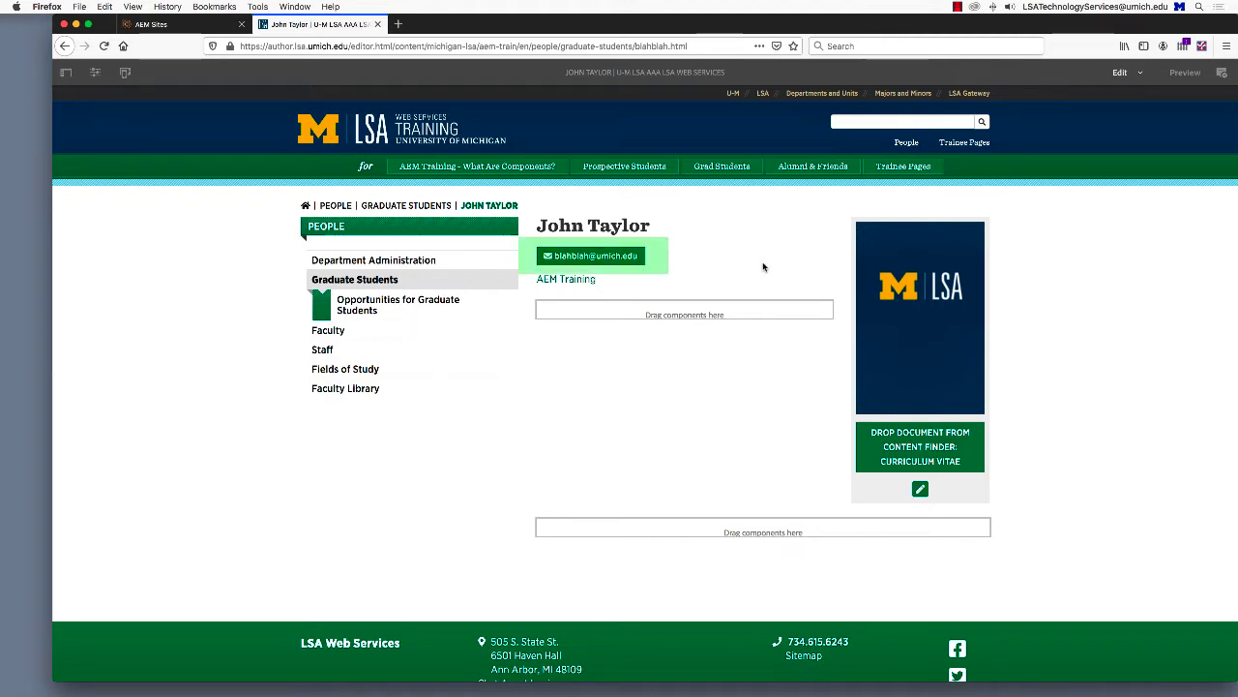
Check the profile page's Unique Name on the Profile Details tab of its properties
click(95, 72)
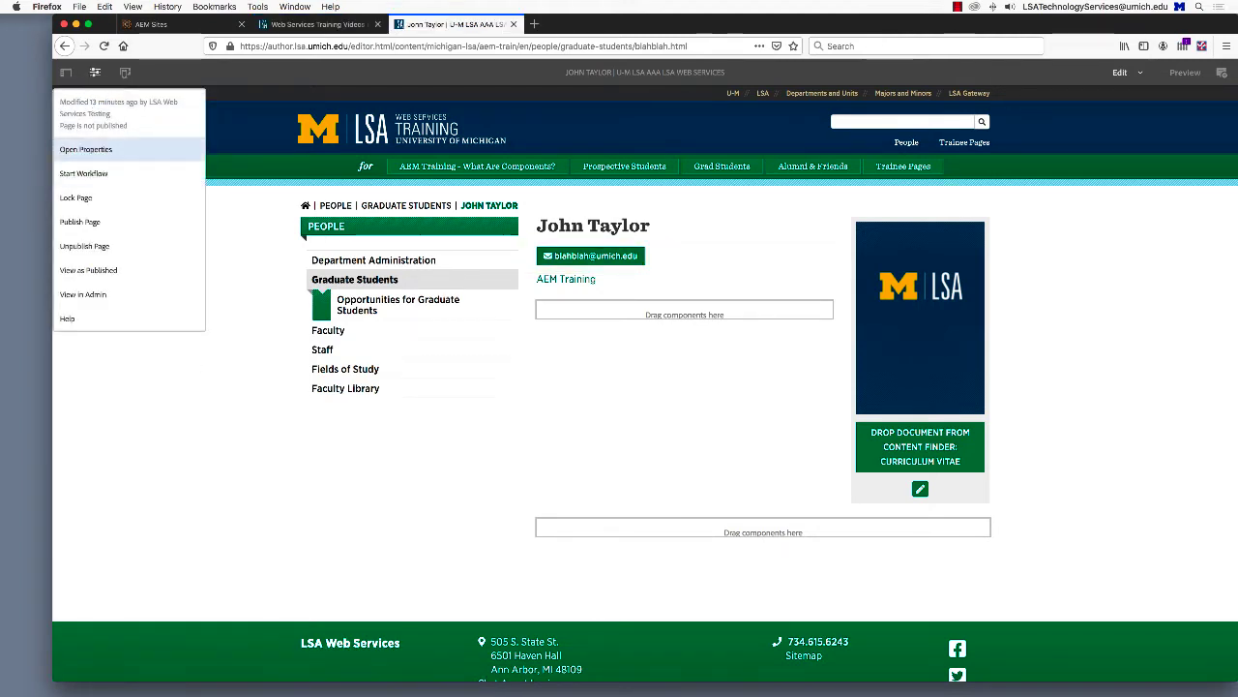
click(92, 151)
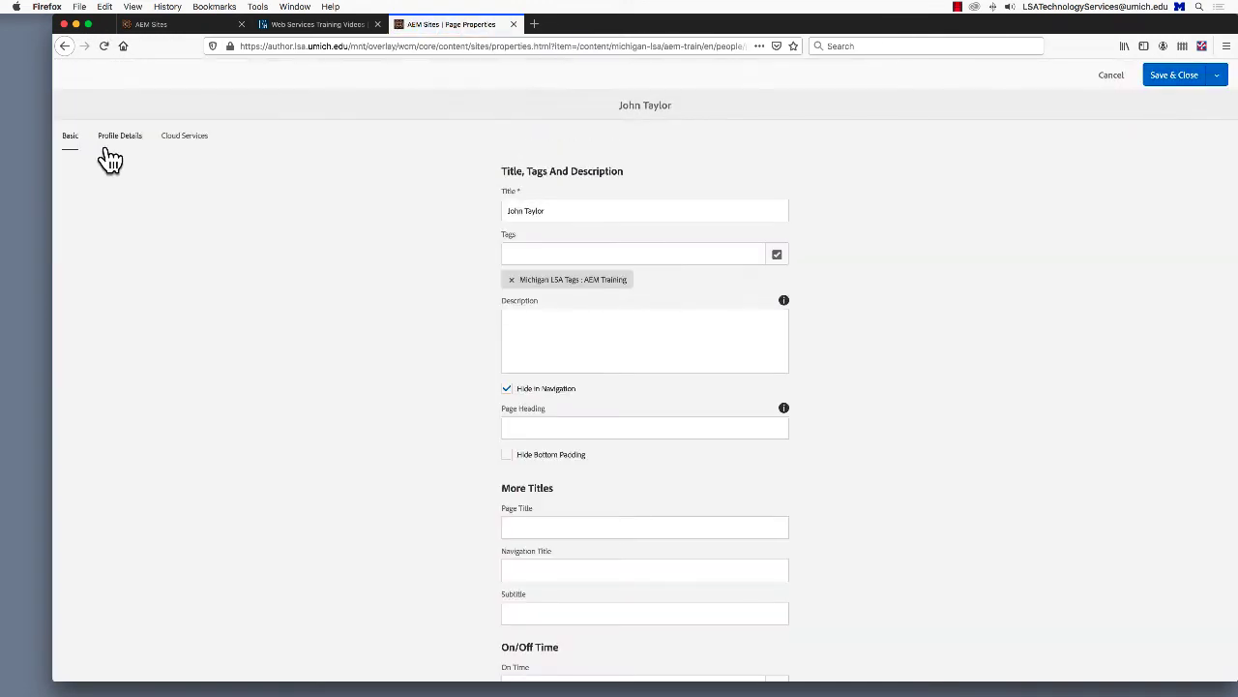
click(118, 141)
click(409, 202)
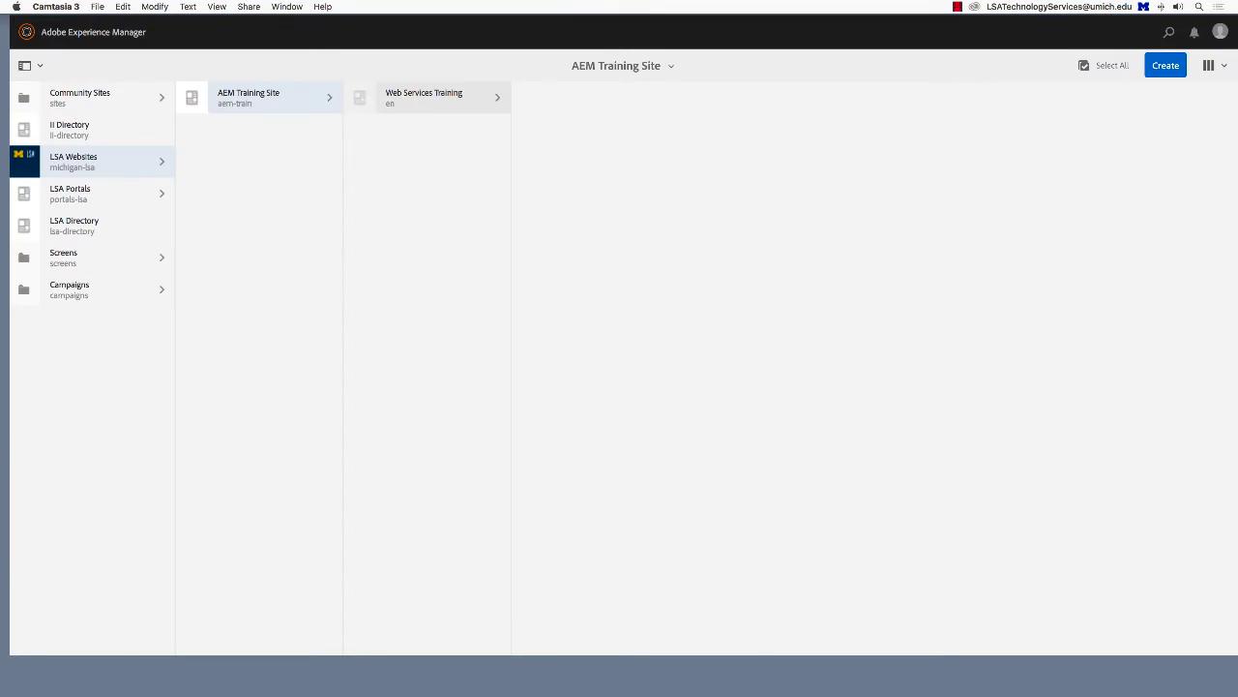
Browse Web Services Training > People > Graduate Students and select the blahblah profile page
click(430, 97)
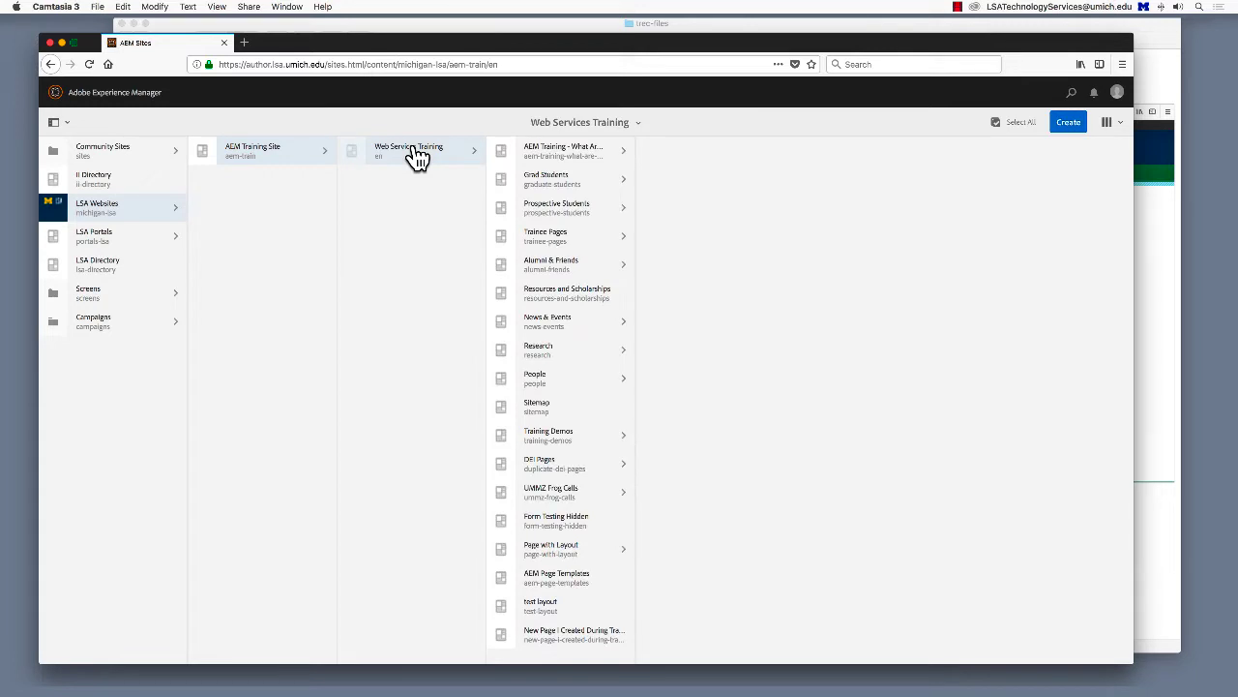
click(559, 392)
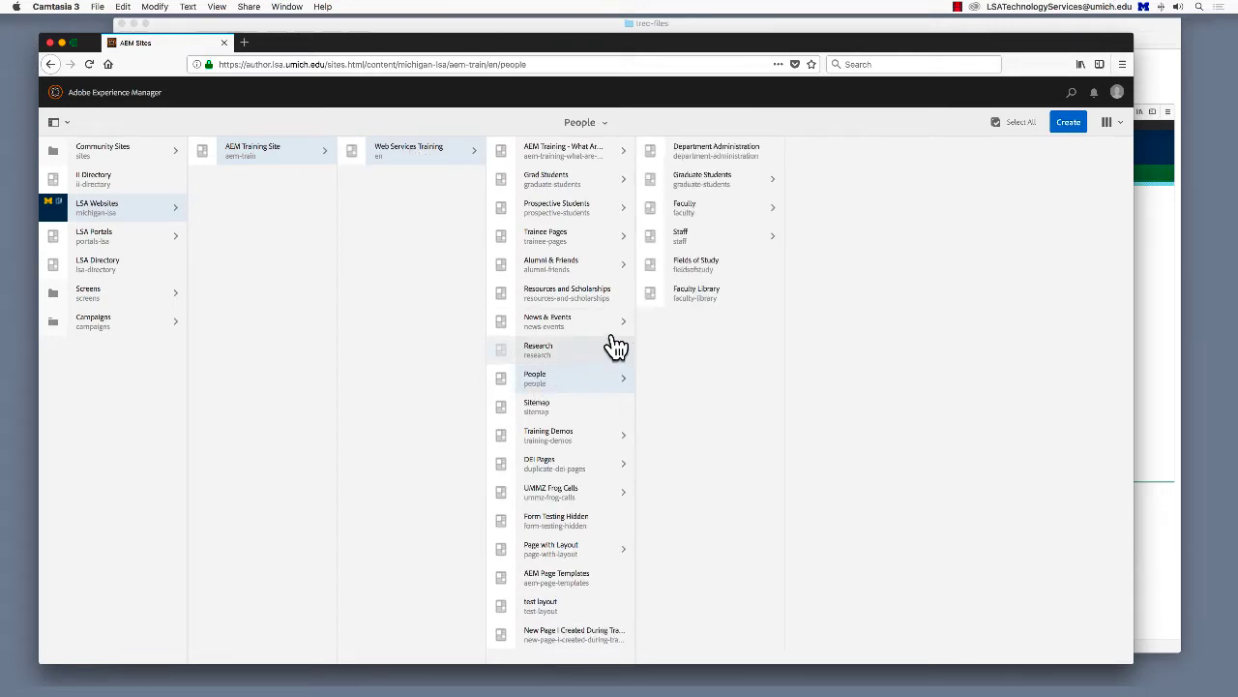
click(706, 188)
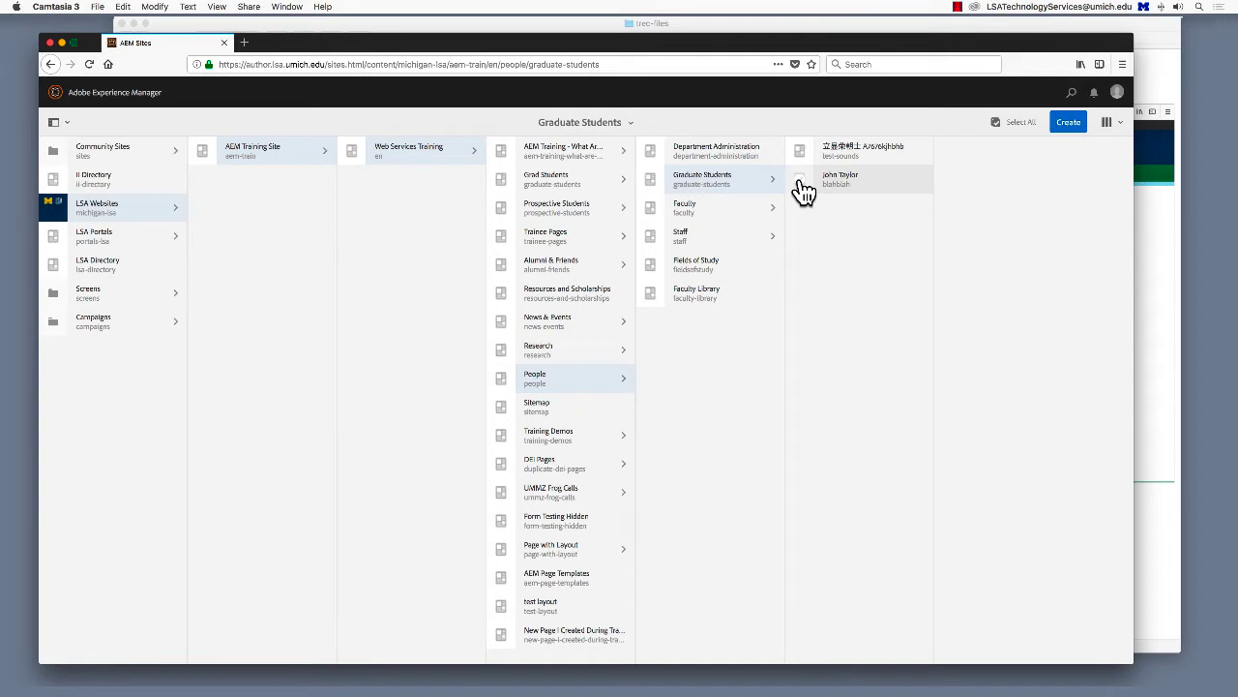
click(800, 179)
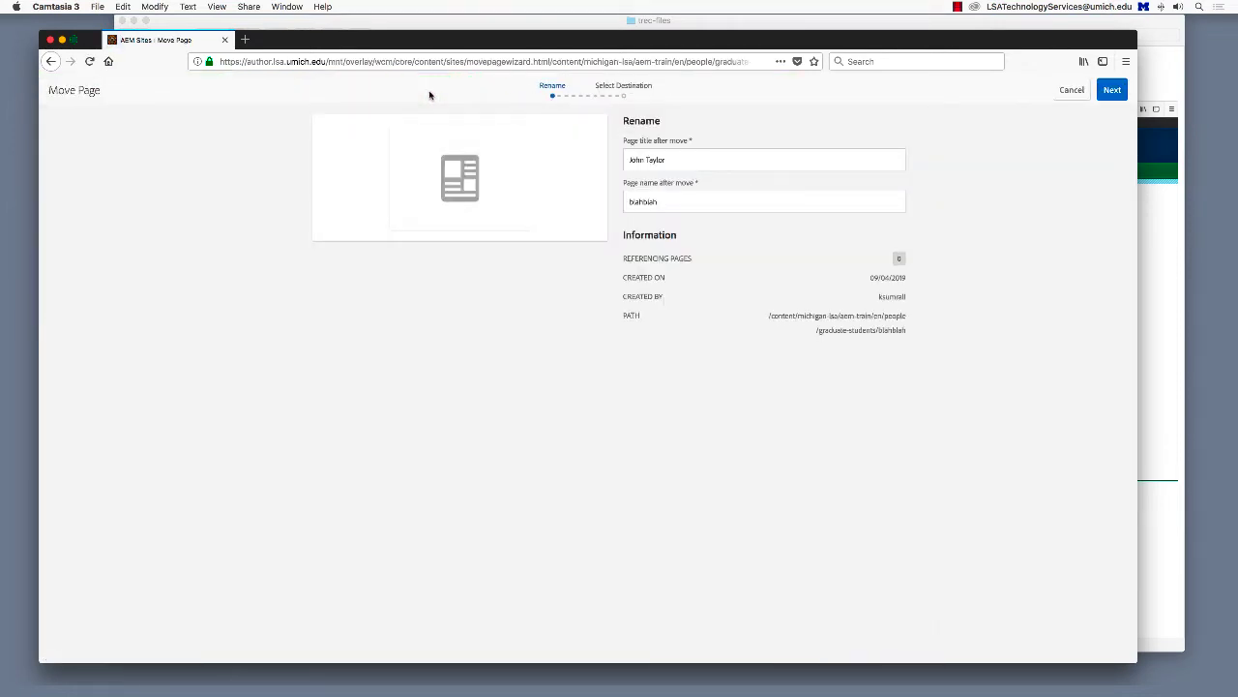
Replace the page name with a short form of the person's name and continue to Select Destination
click(667, 201)
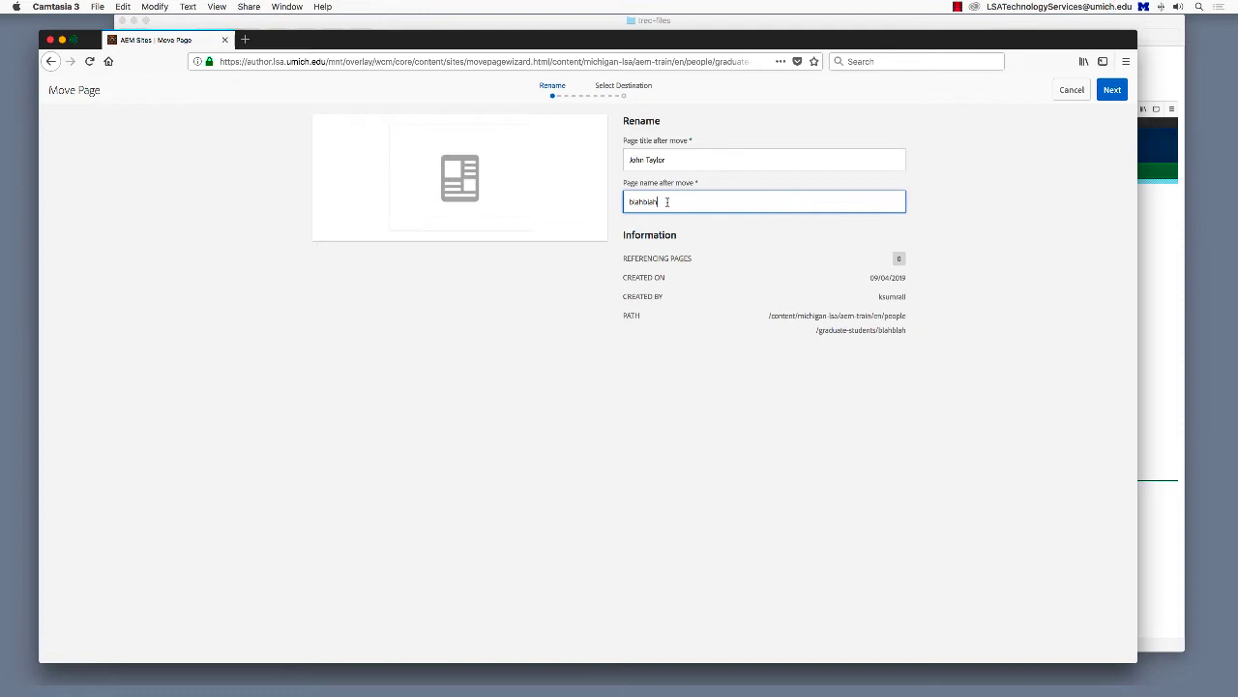
key(super+a)
text(jo)
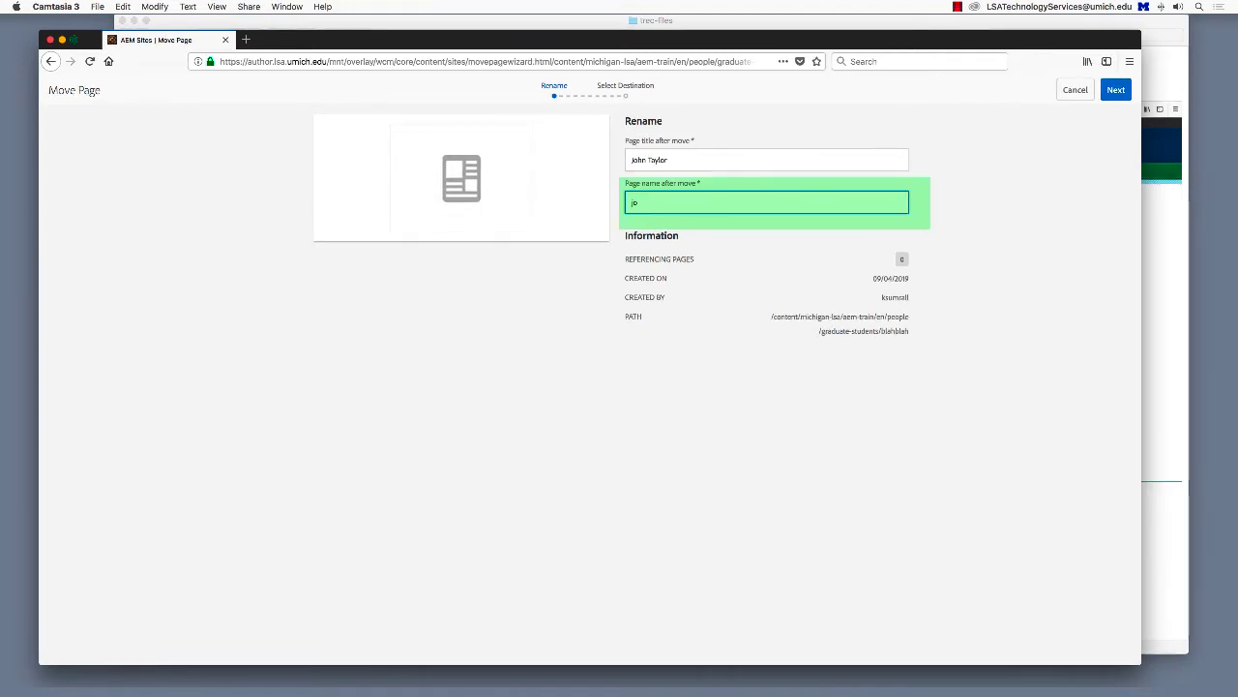
text(hntayl)
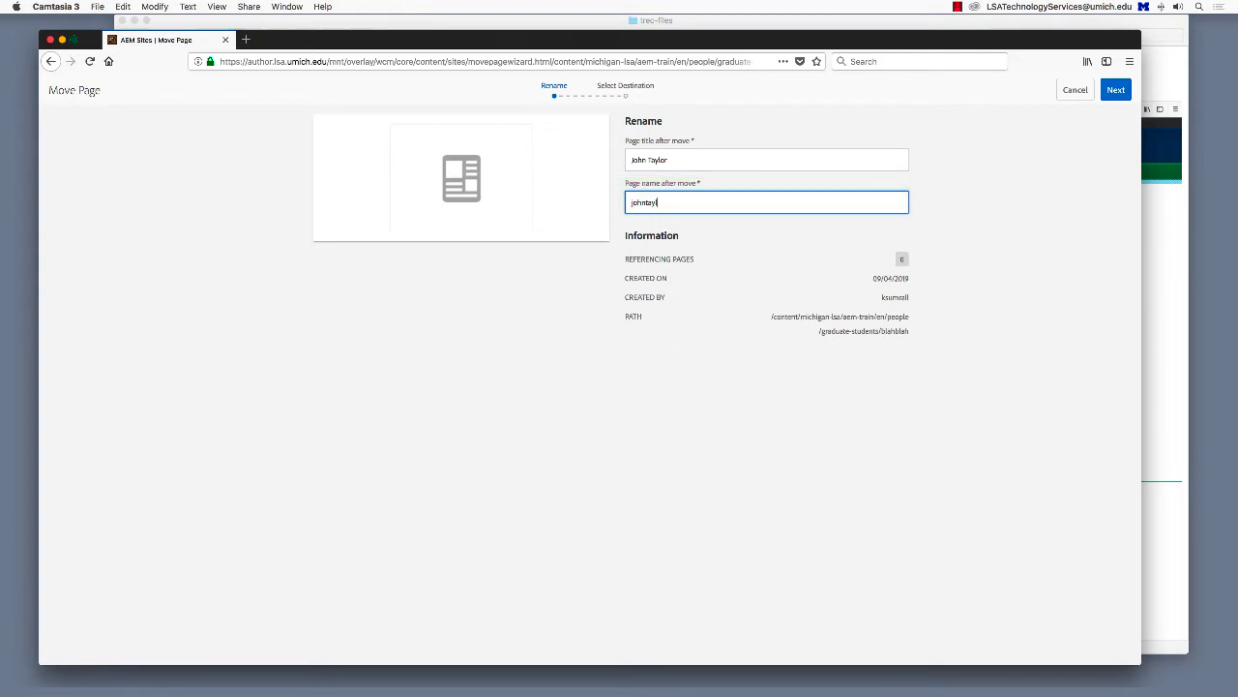
click(1115, 92)
click(1115, 93)
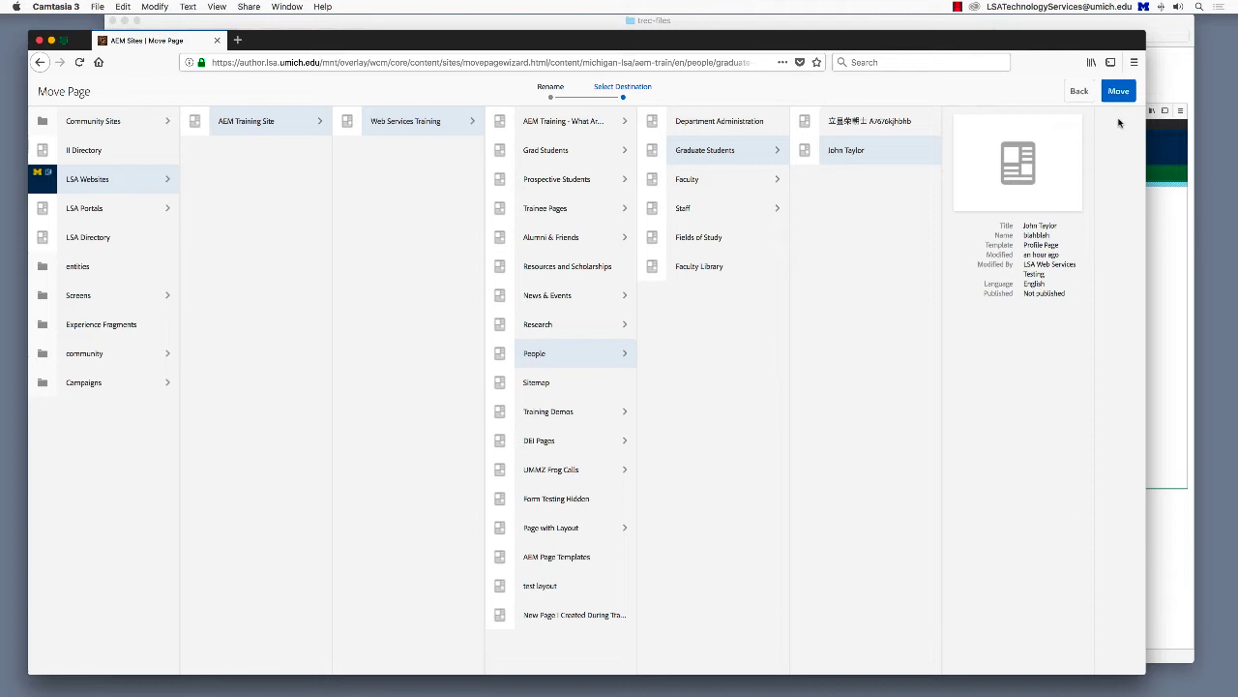
Move the renamed profile page into People > Graduate Students
click(654, 154)
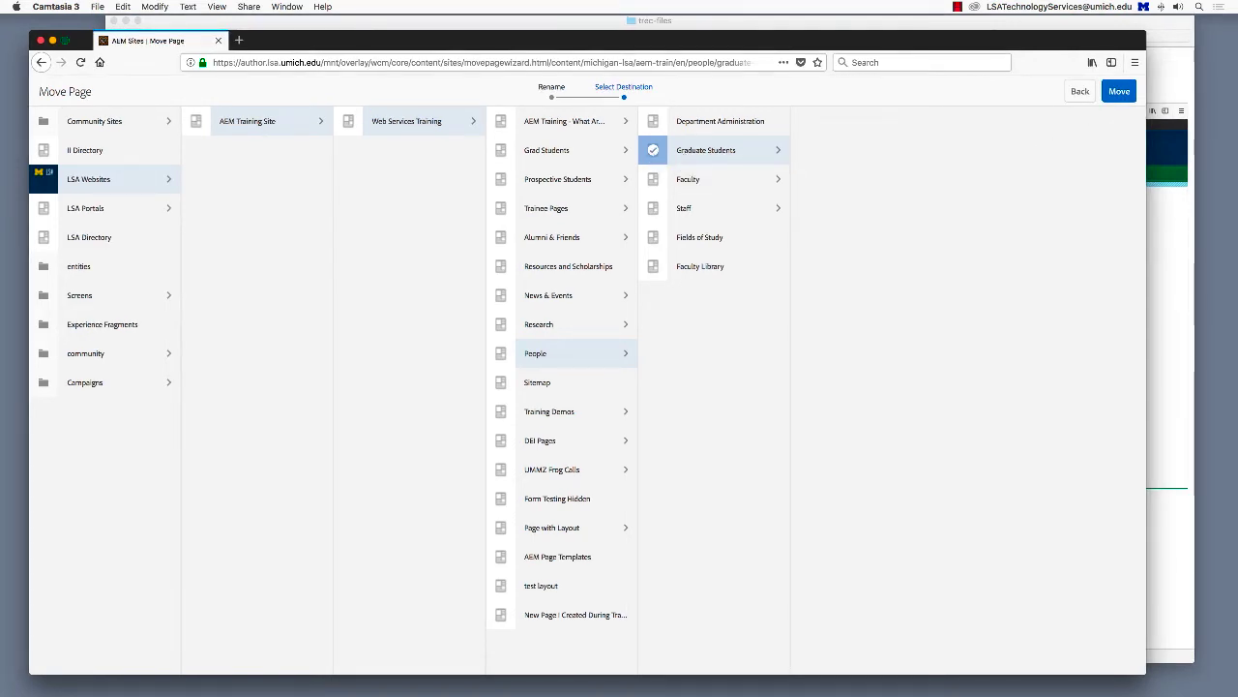
click(1117, 97)
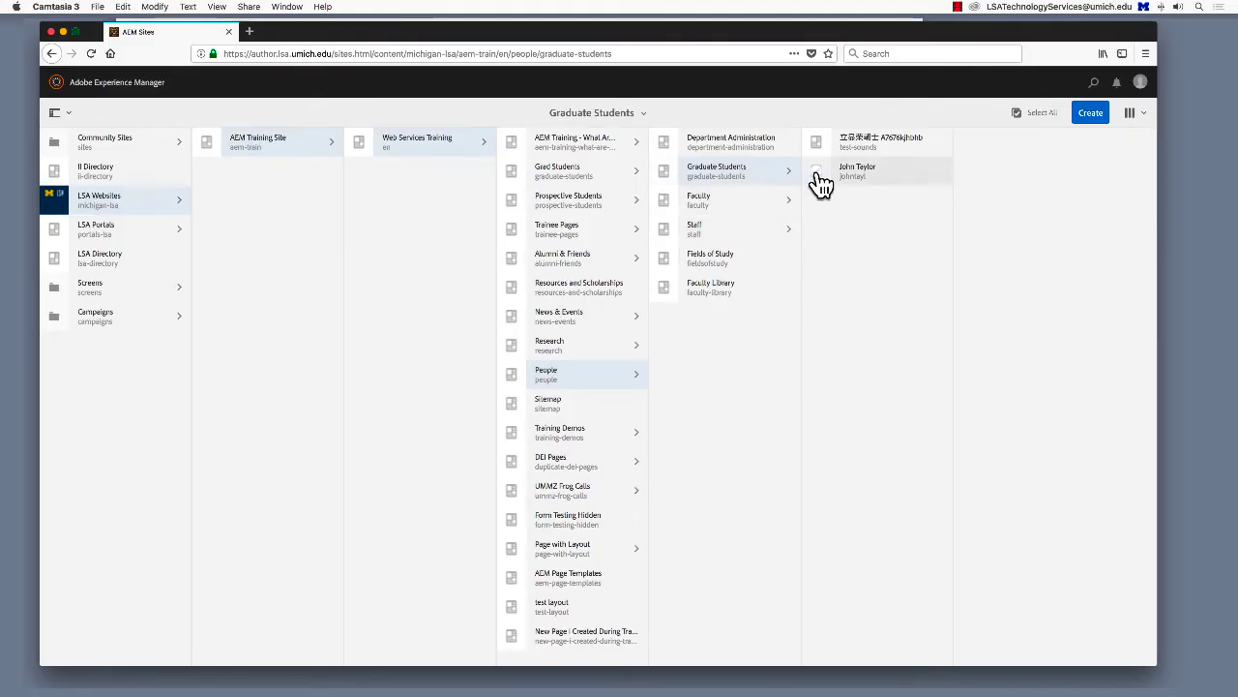
Select the renamed profile page under Graduate Students and start moving it again
click(815, 172)
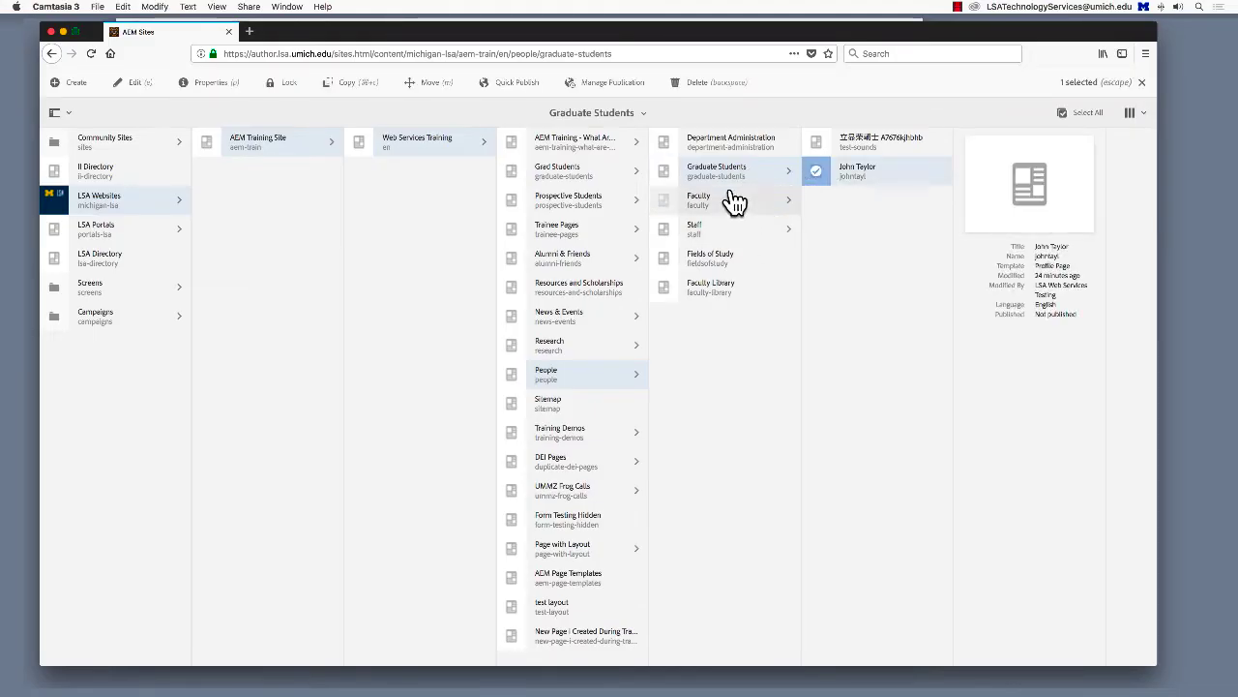
click(429, 83)
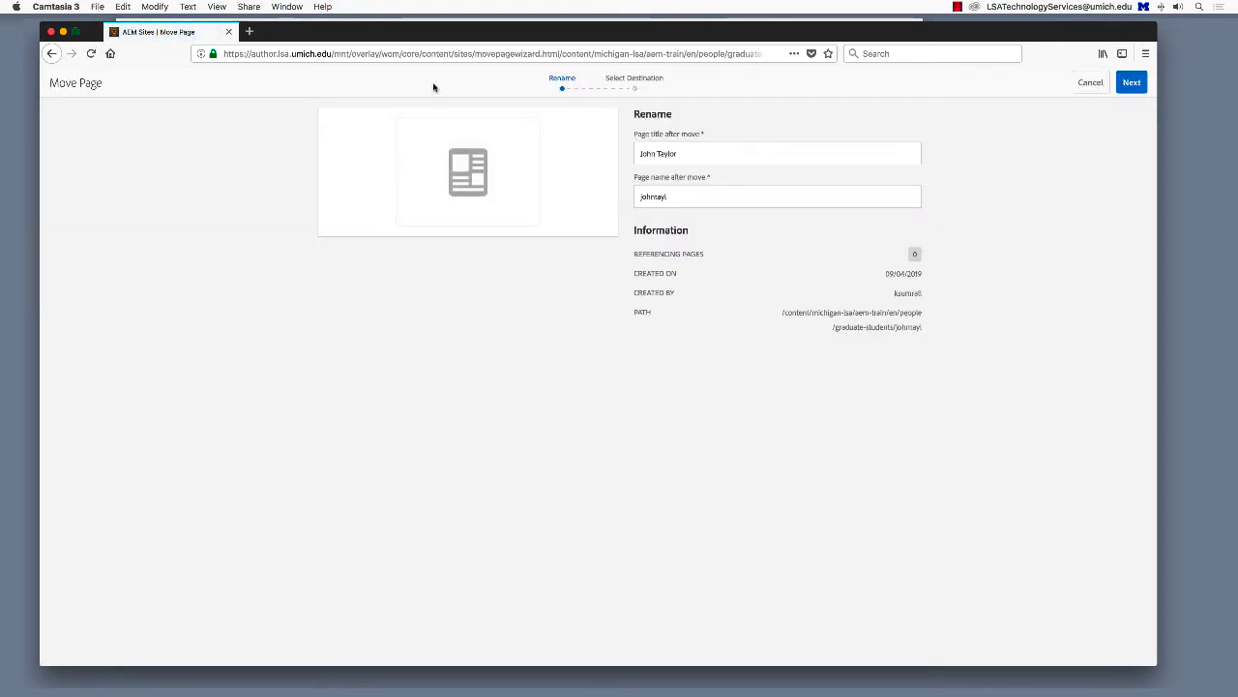
Move the profile page from Graduate Students into the Staff folder
click(1131, 85)
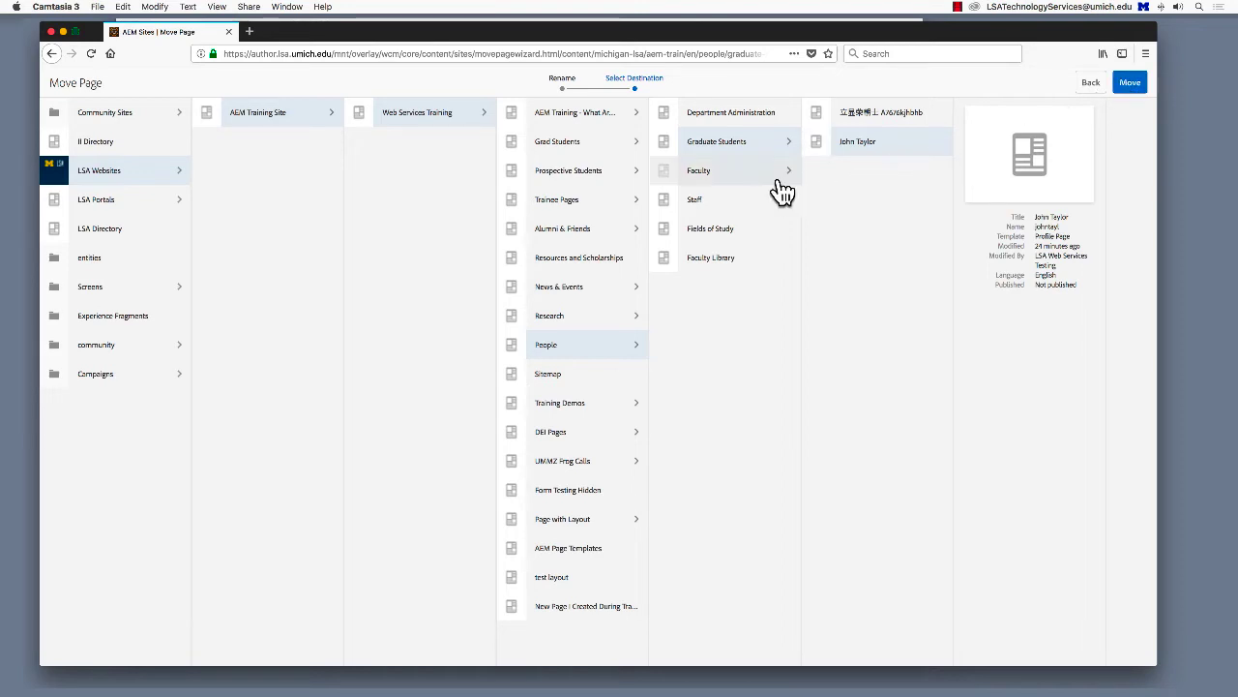
click(660, 203)
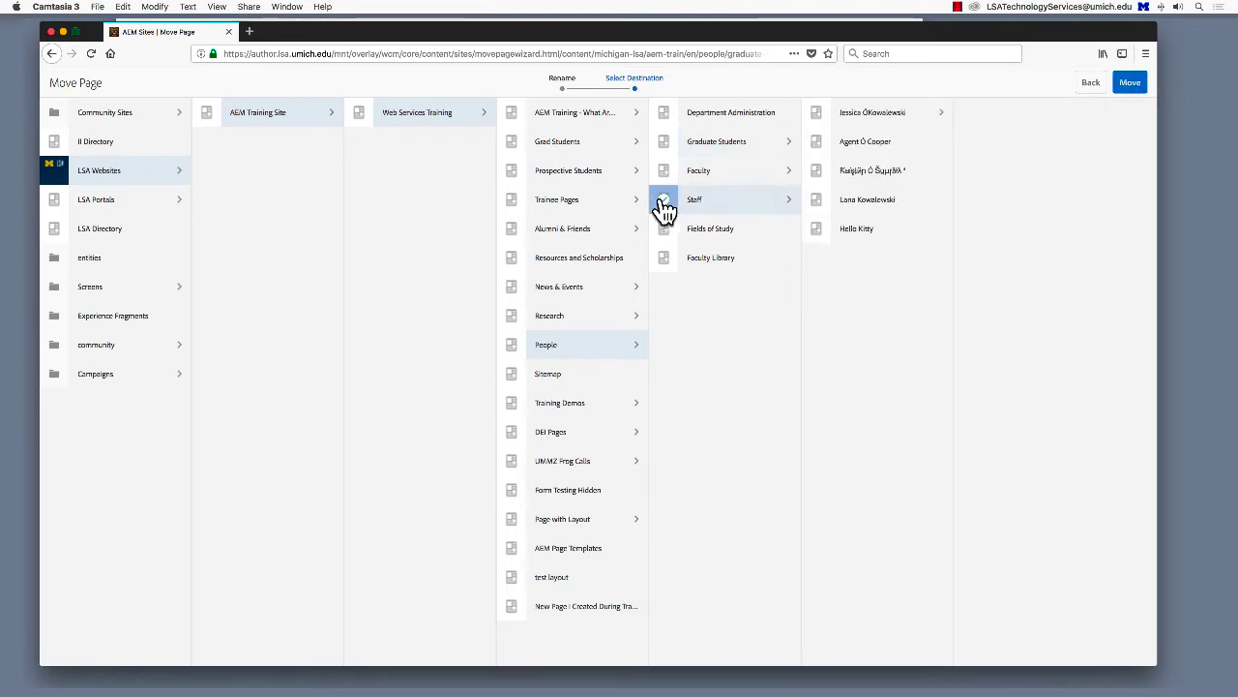
click(1126, 87)
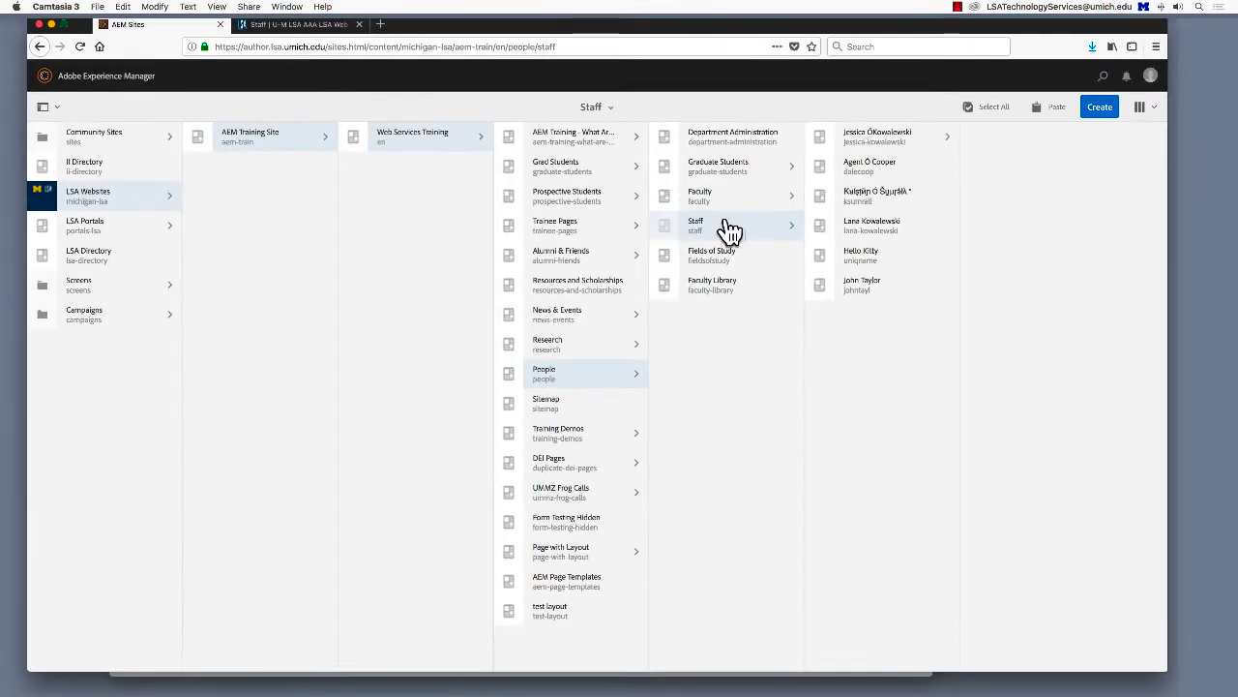
Quick Publish the moved profile page, then Quick Publish the Staff page
click(823, 288)
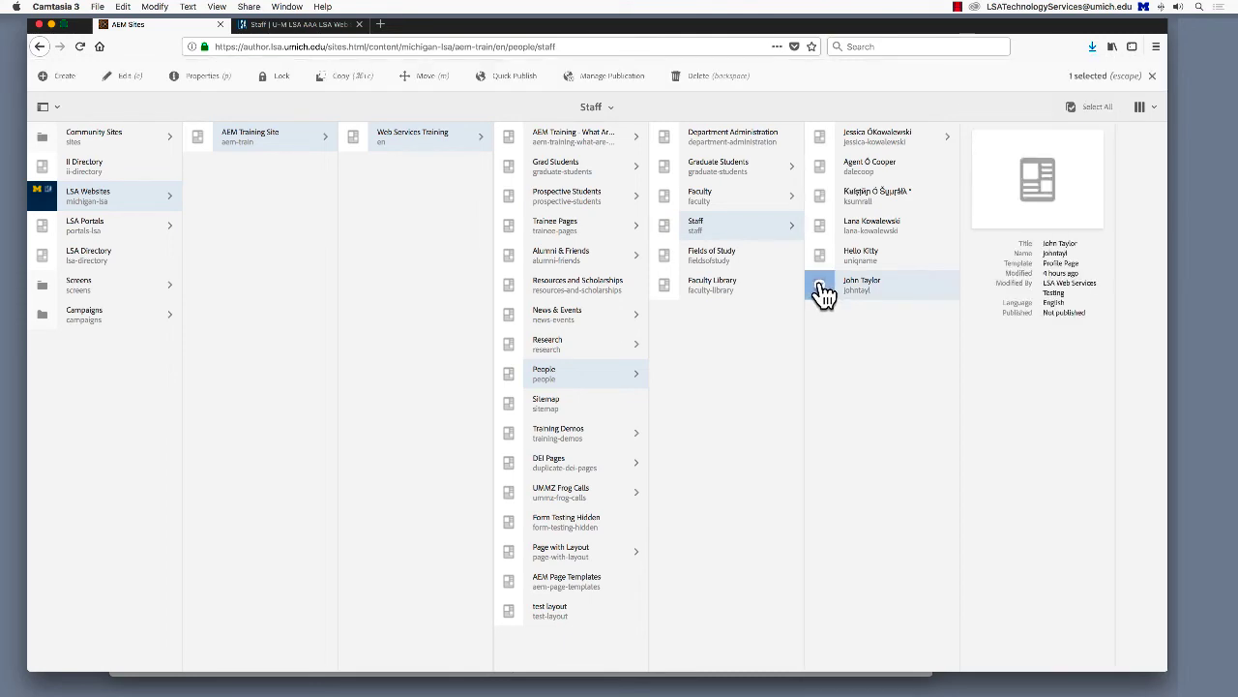
click(516, 78)
click(666, 403)
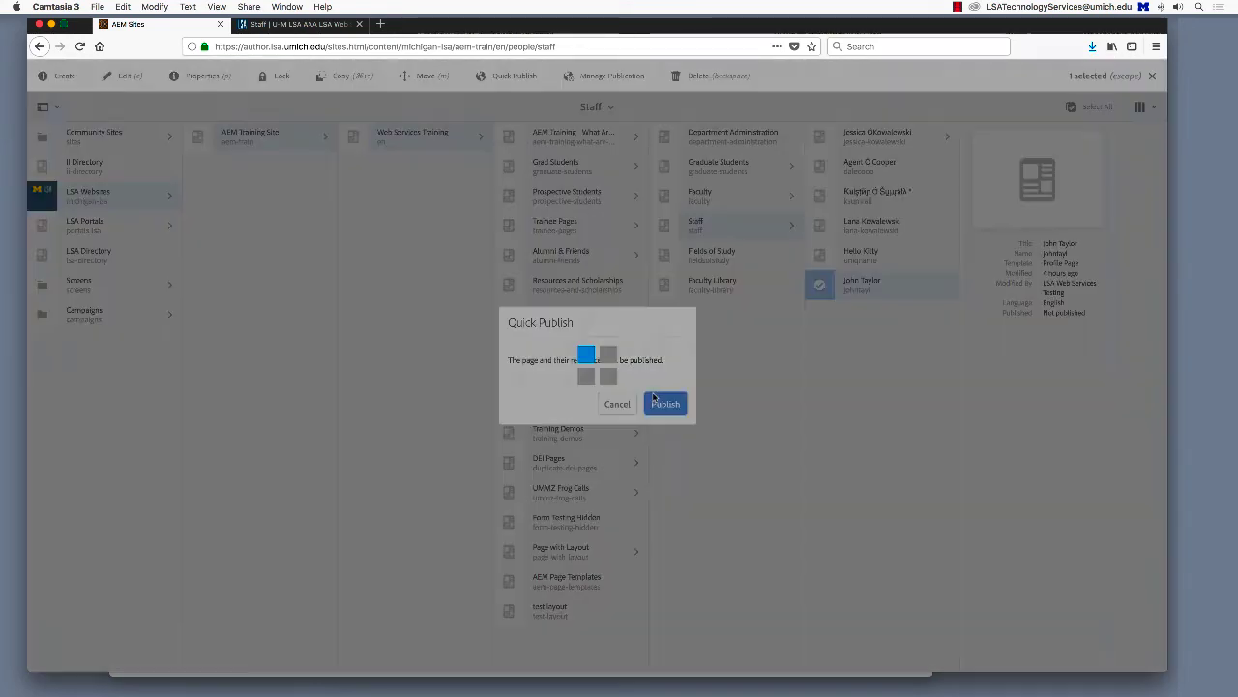
click(664, 227)
click(515, 76)
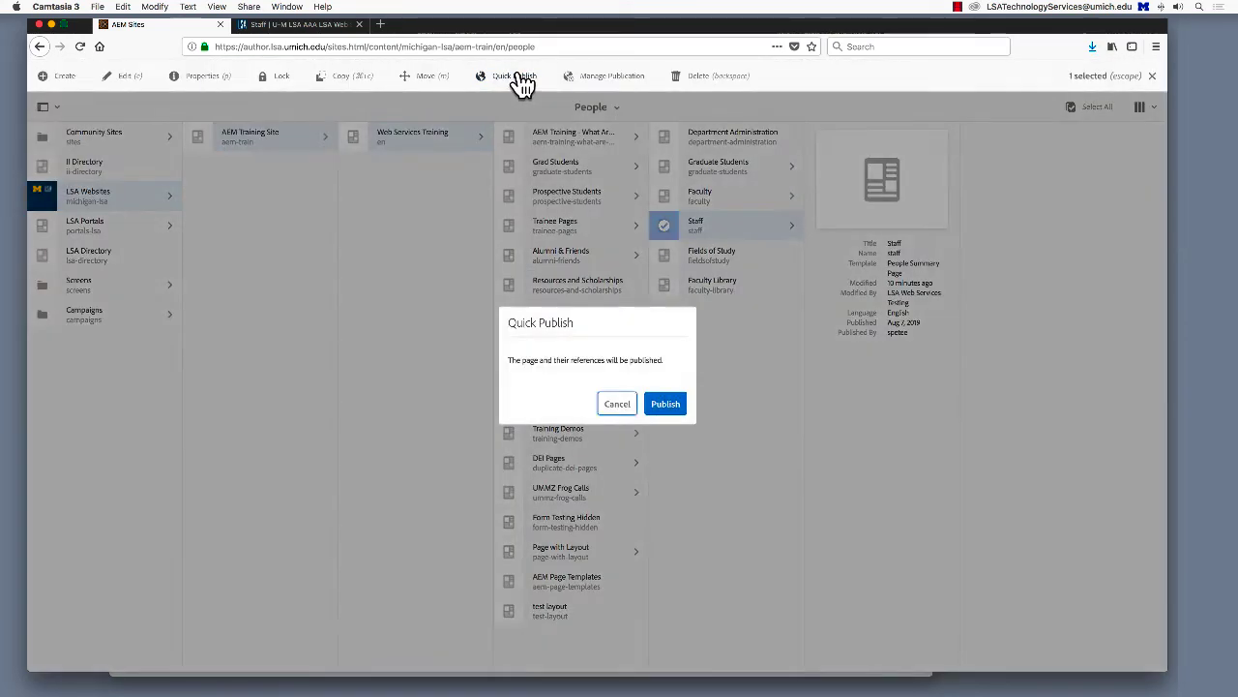
click(664, 403)
mouse_move(529, 680)
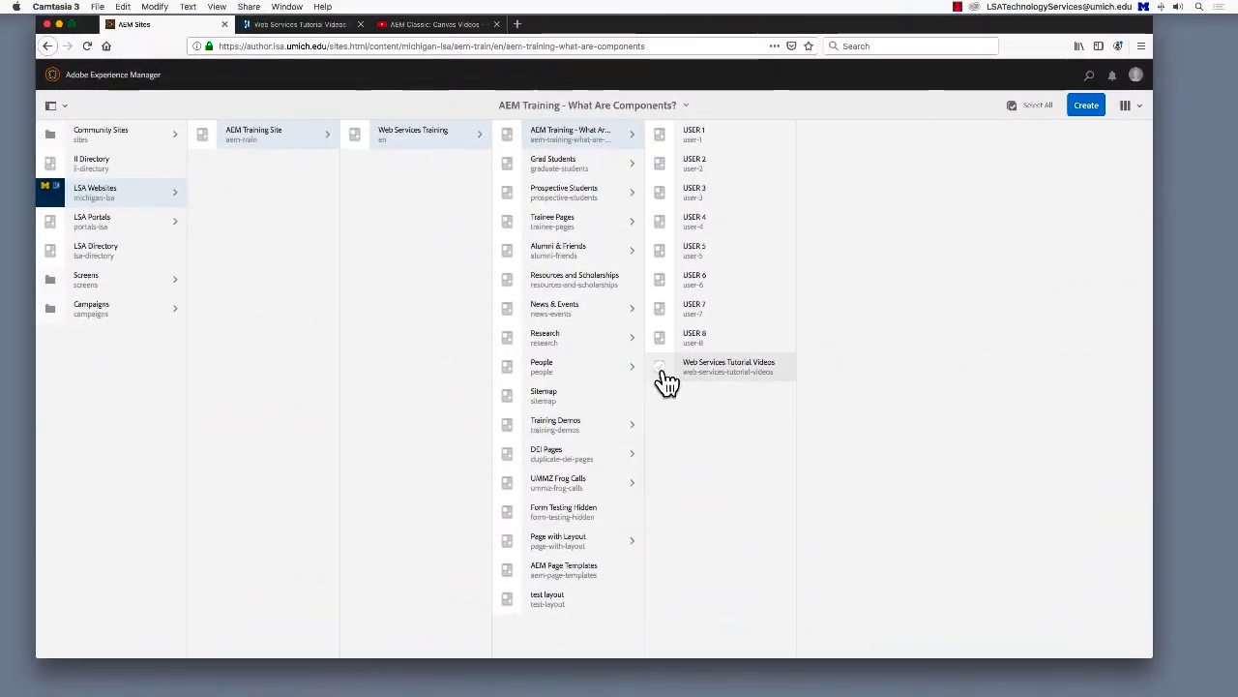
Start moving Web Services Tutorial Videos and retitle it 'Wankel Rotary Engine'
click(662, 371)
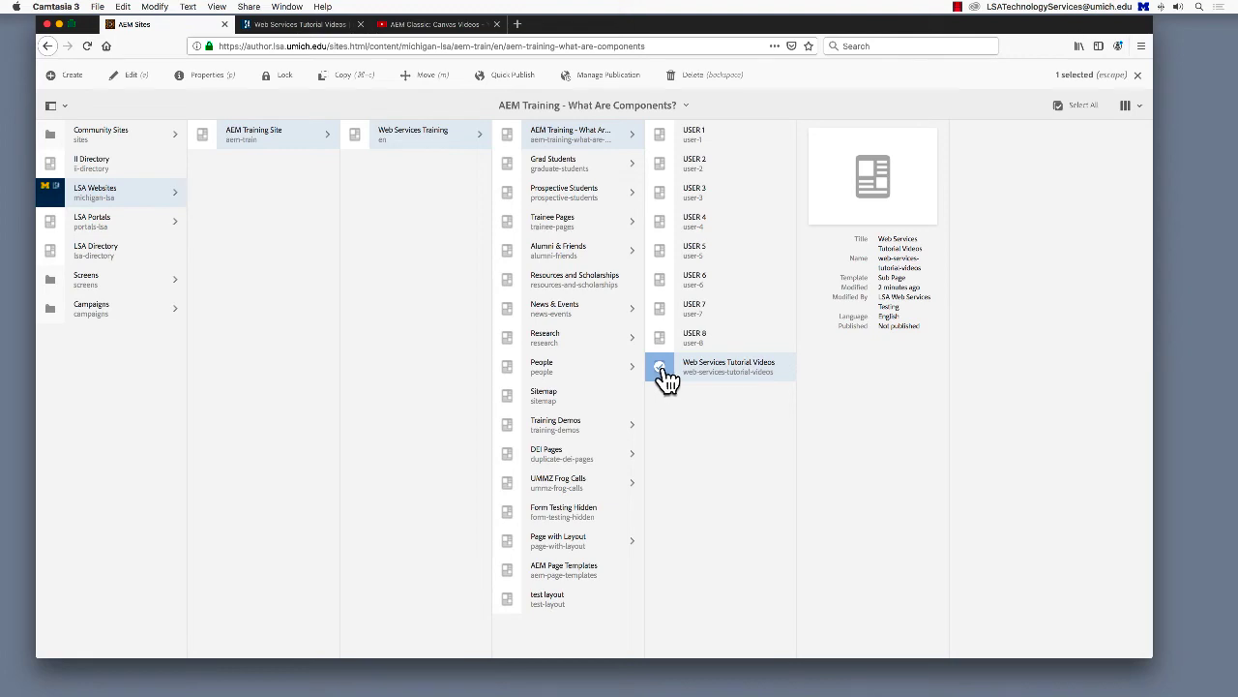
click(429, 78)
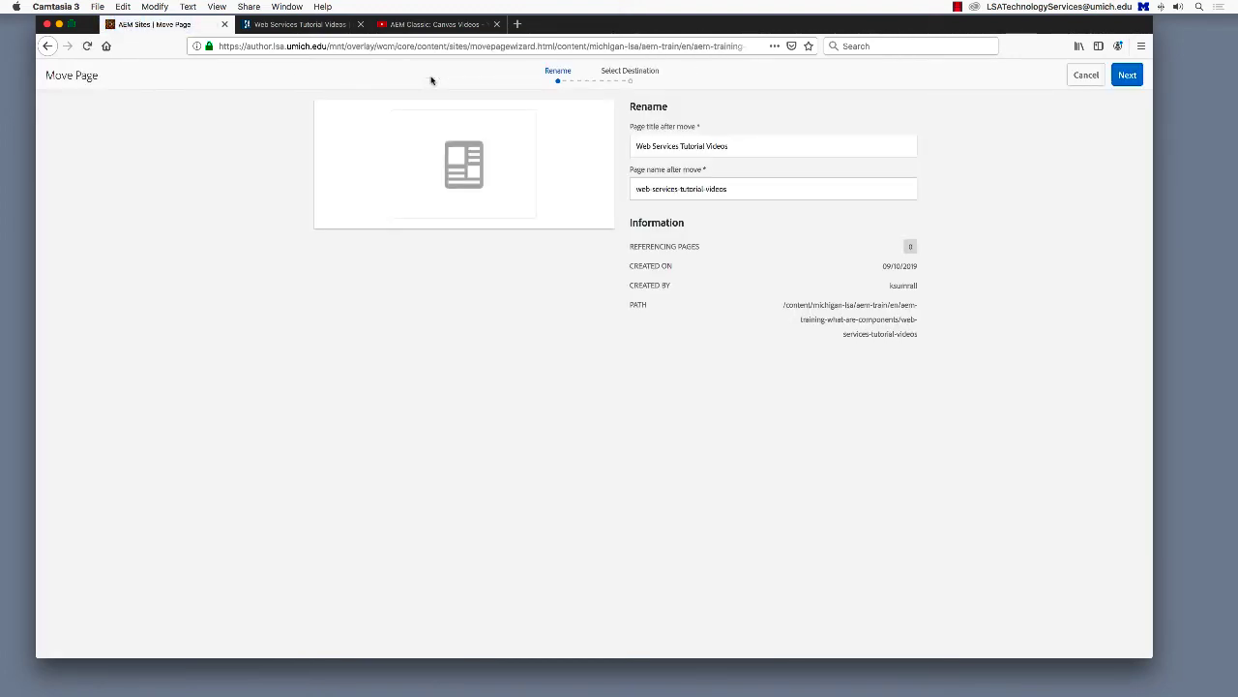
drag(738, 145, 581, 141)
text(Wank)
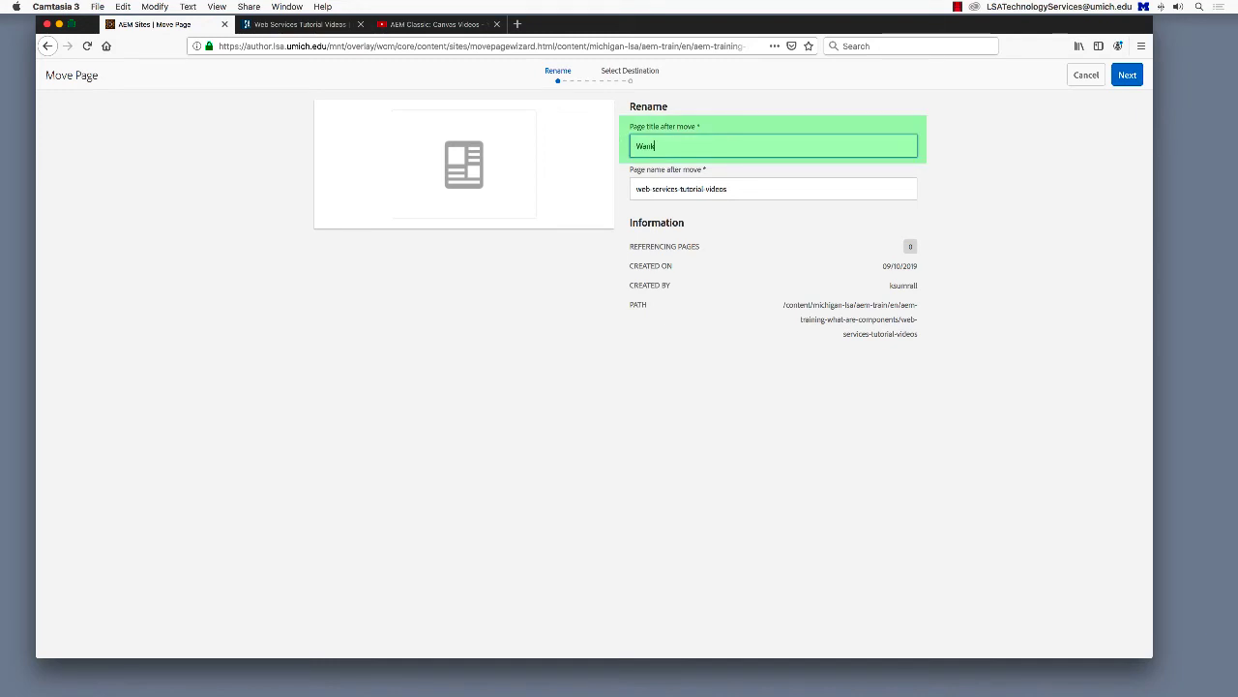
text(el Rotary Engine)
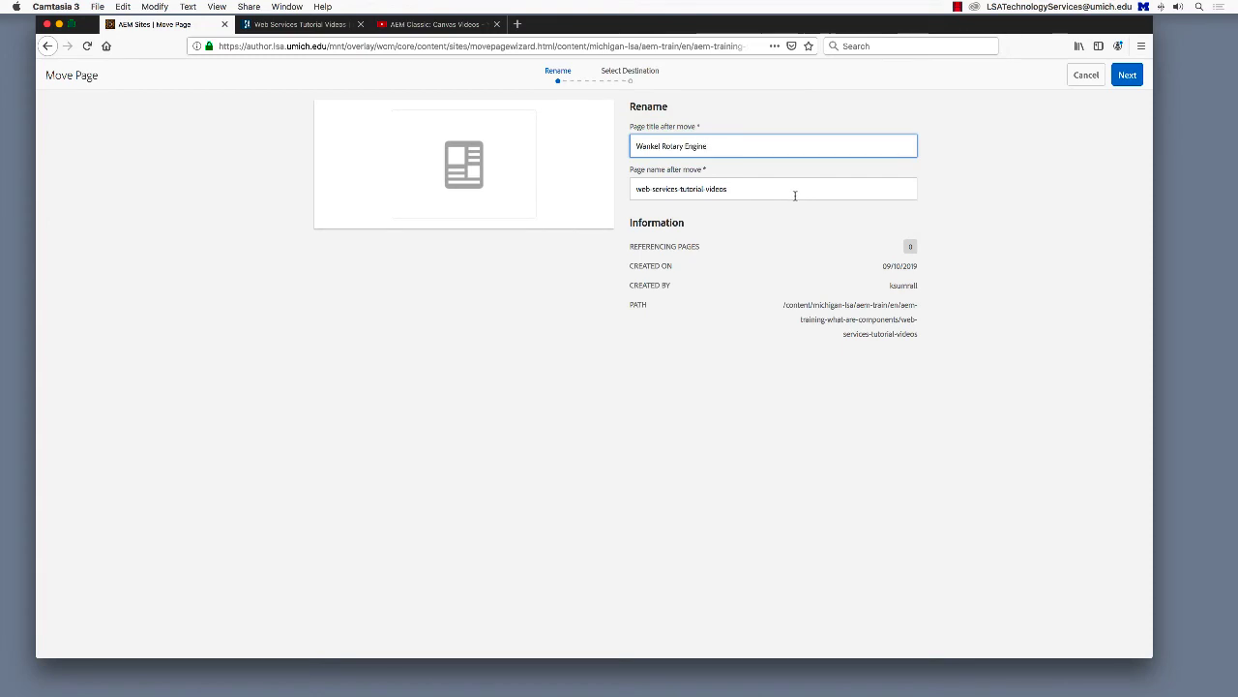
click(794, 195)
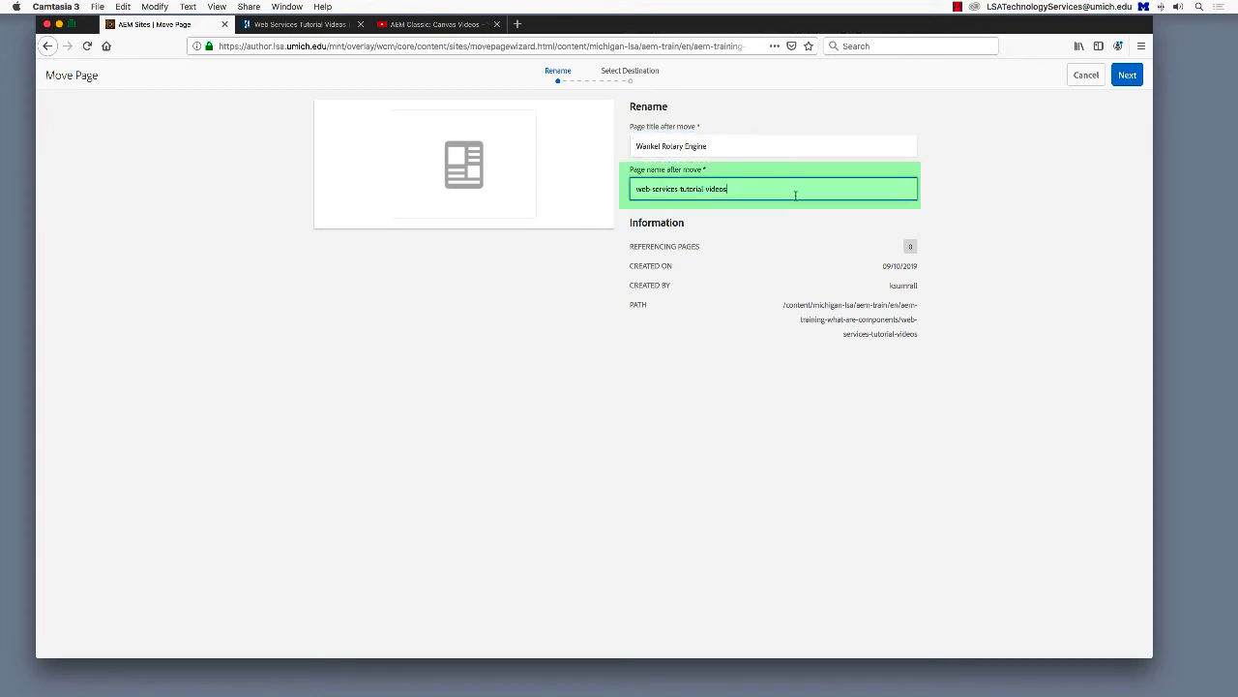
Replace the page name after the move with wankel-rotary-engine
drag(794, 196, 617, 188)
text(wankel rotary engine)
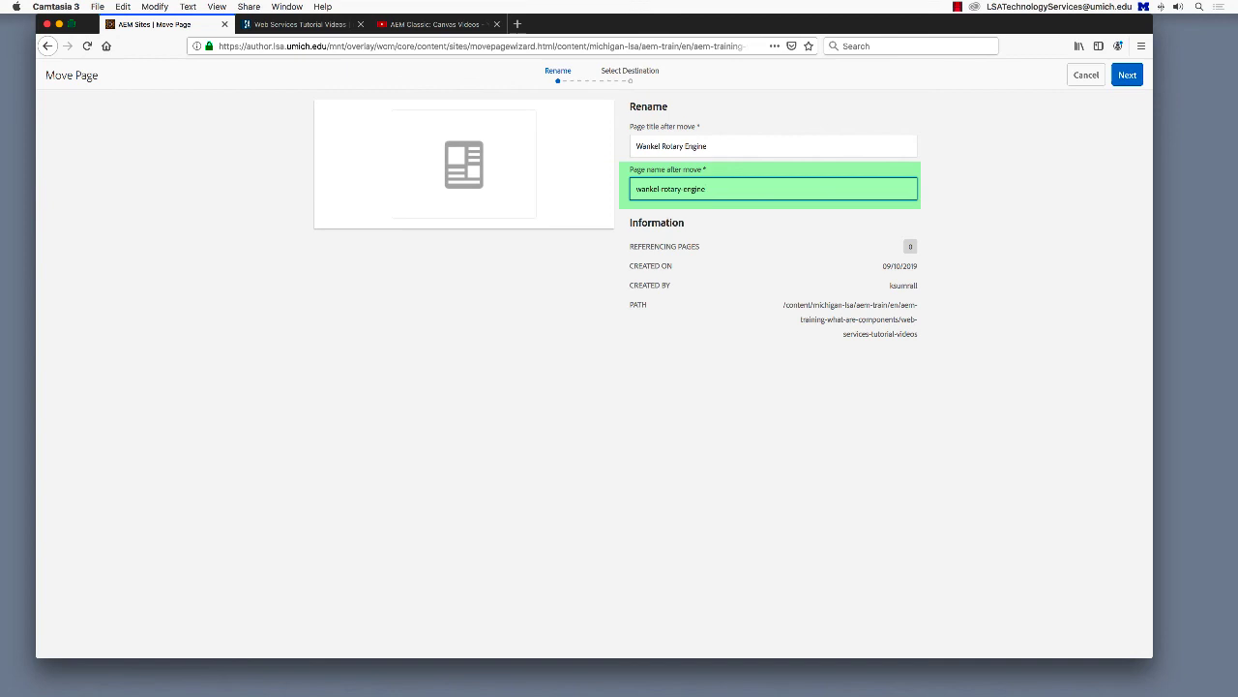
Choose Trainee Pages as the destination and move the Wankel Rotary Engine page there
click(1129, 77)
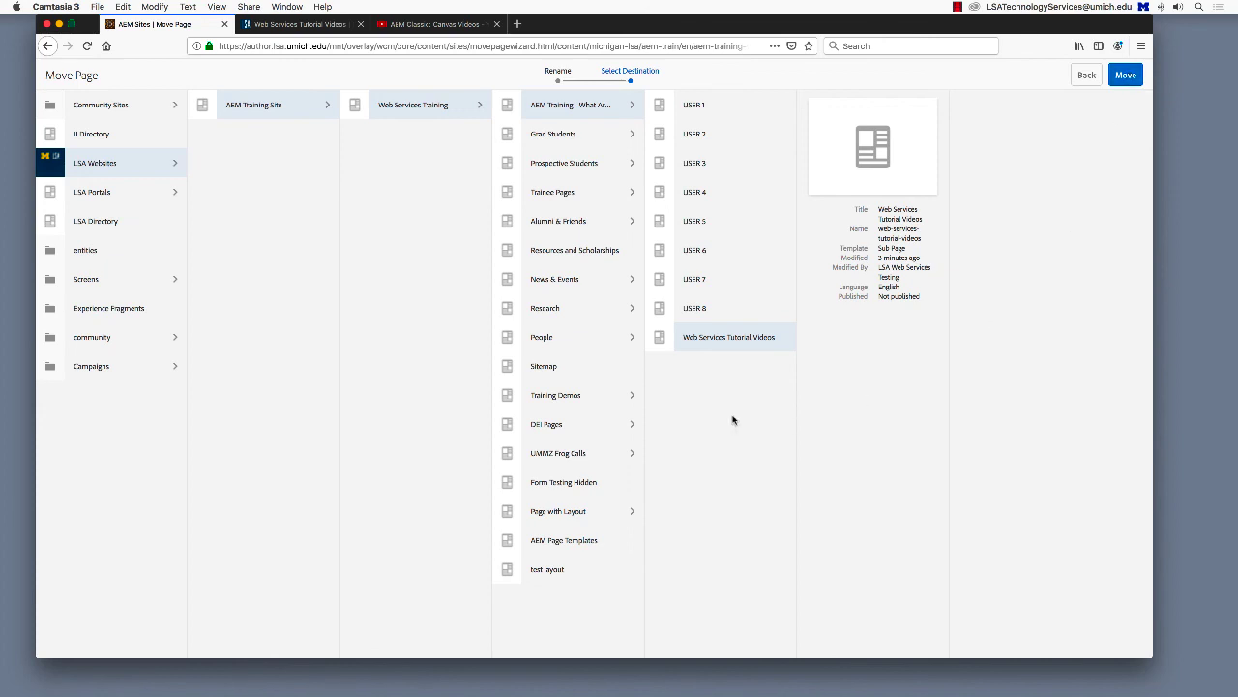
click(508, 193)
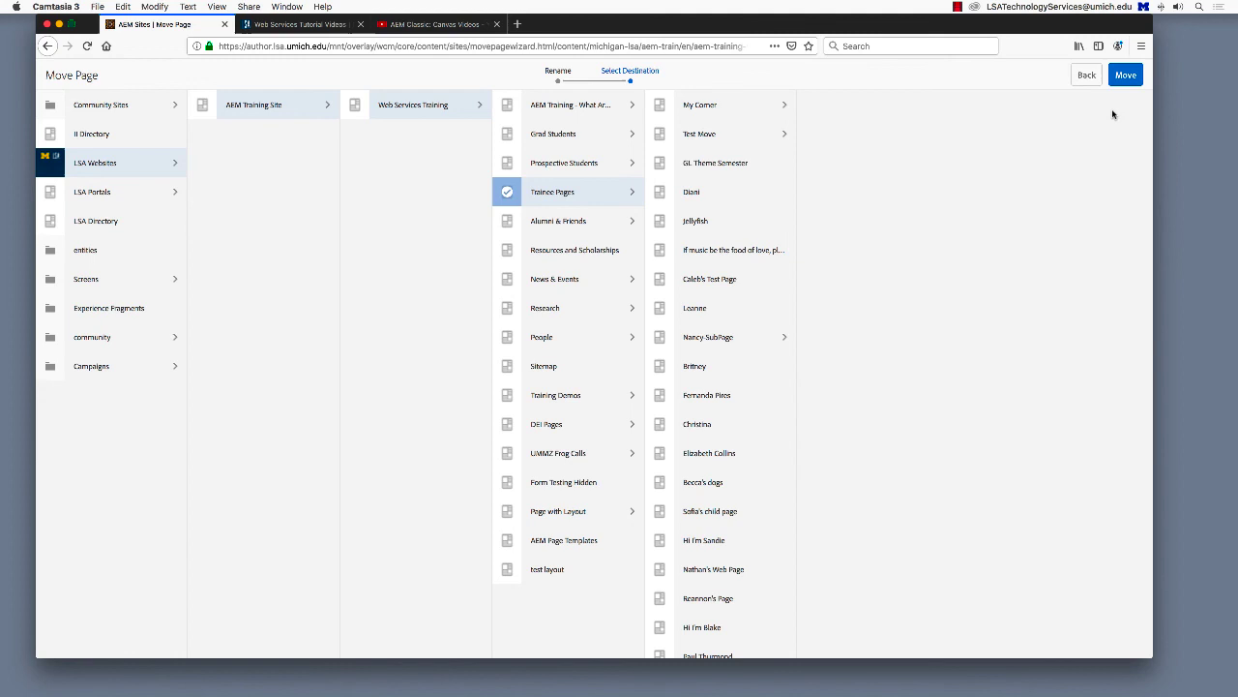
click(1125, 77)
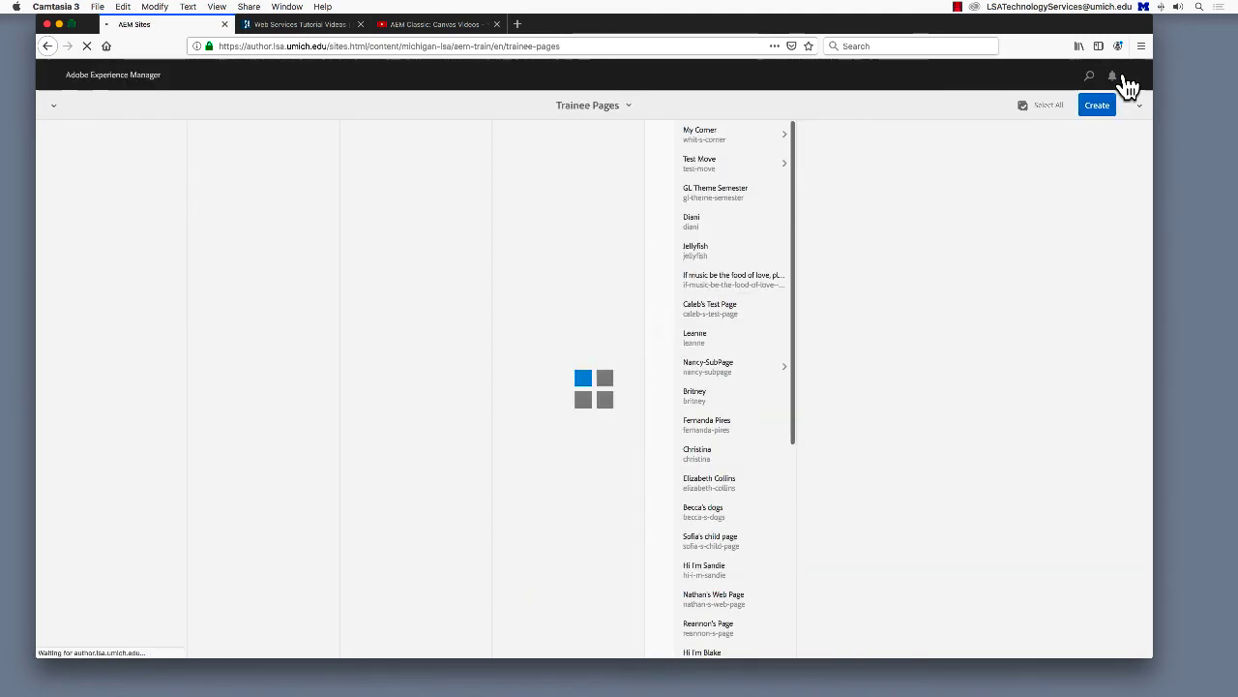
Quick Publish the Wankel Rotary Engine page
scroll(686, 492, down, 5)
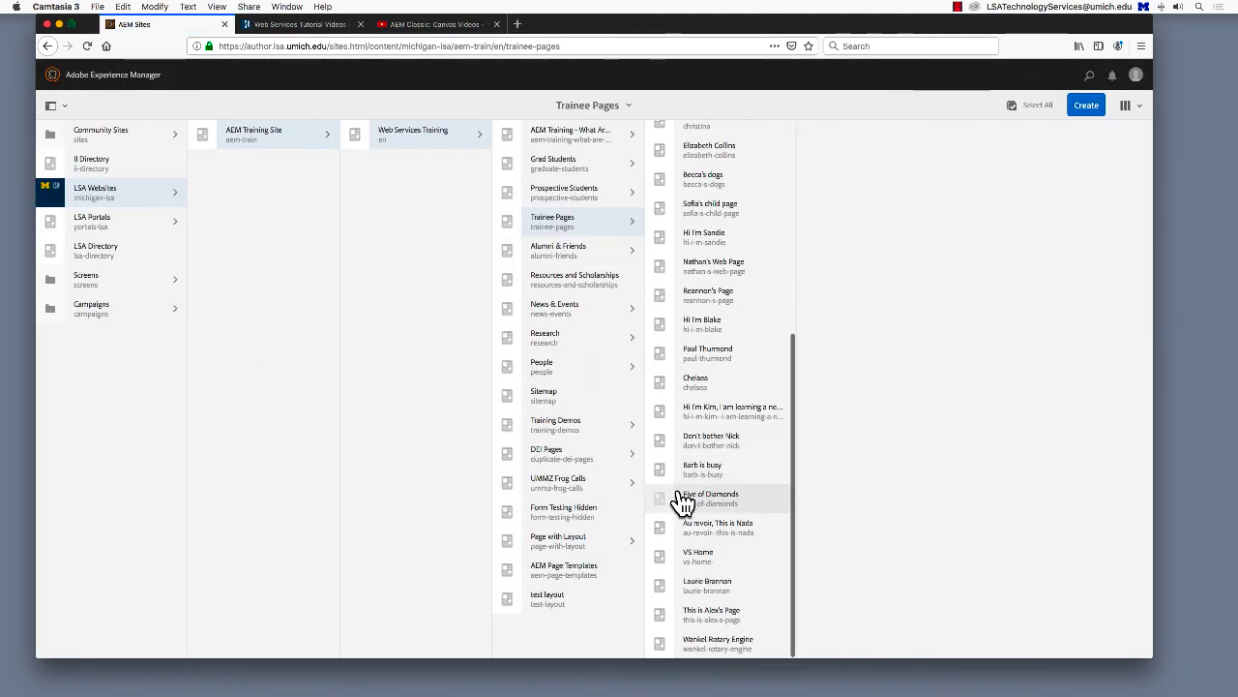
click(661, 646)
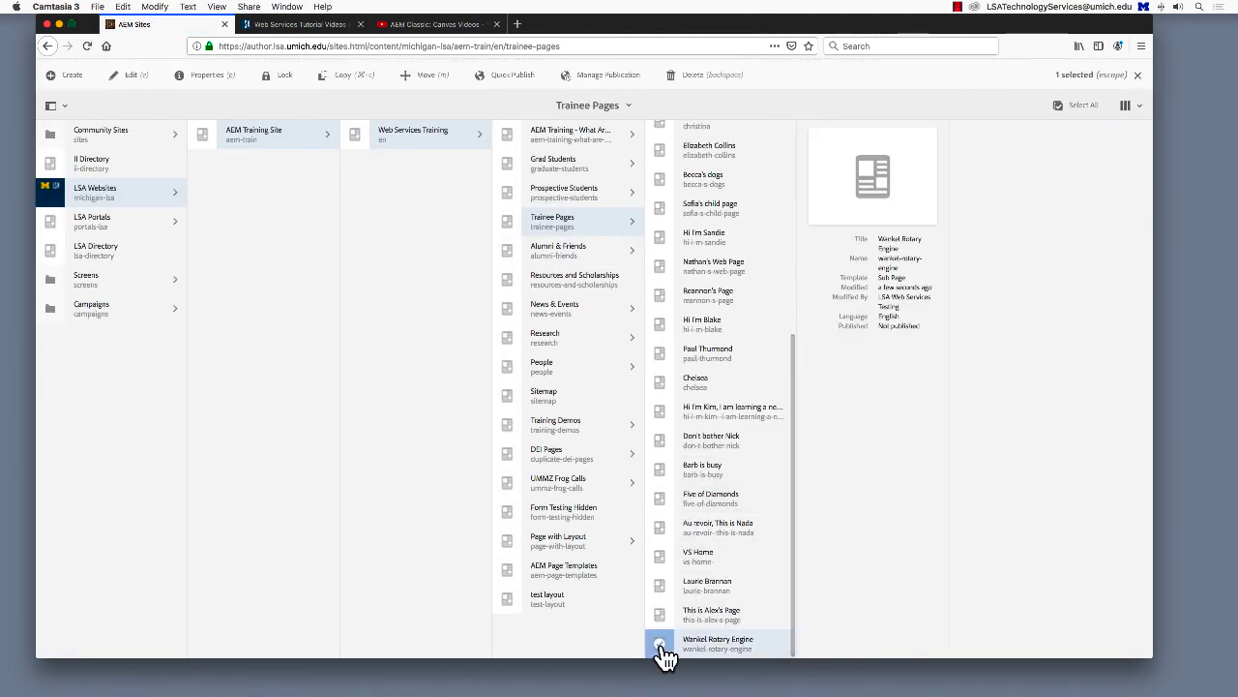
click(512, 88)
click(658, 396)
Quick Publish its parent page, Trainee Pages
click(510, 227)
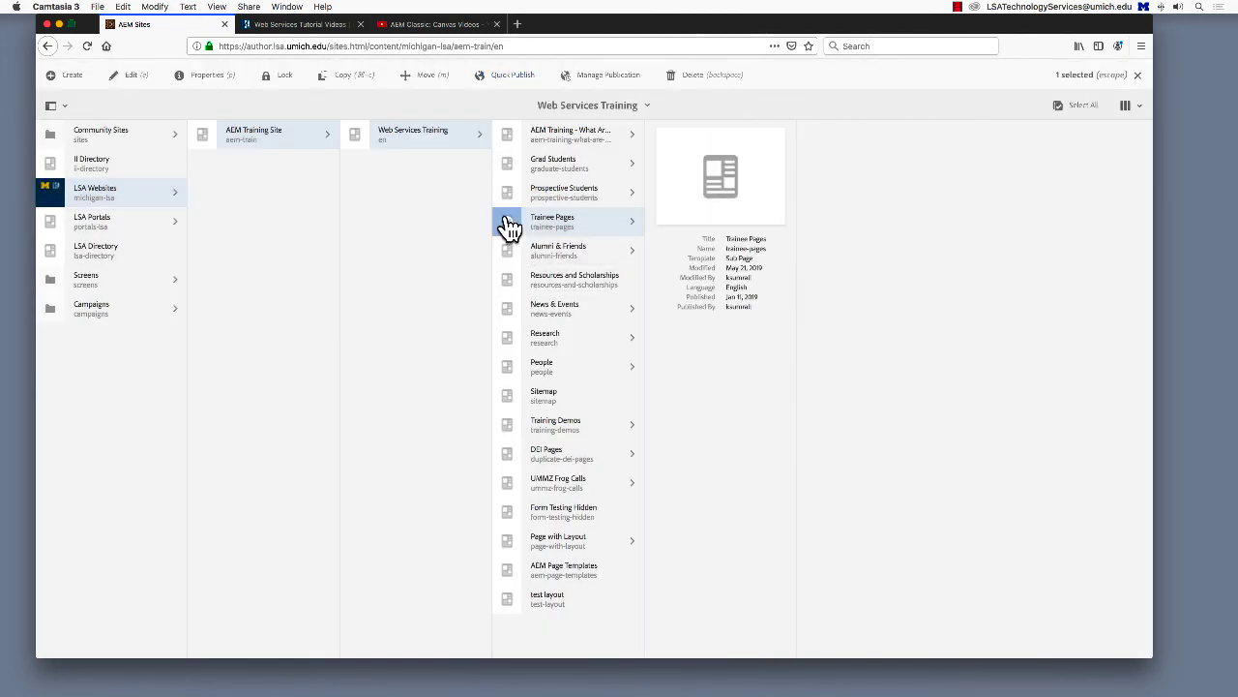
click(510, 75)
click(658, 394)
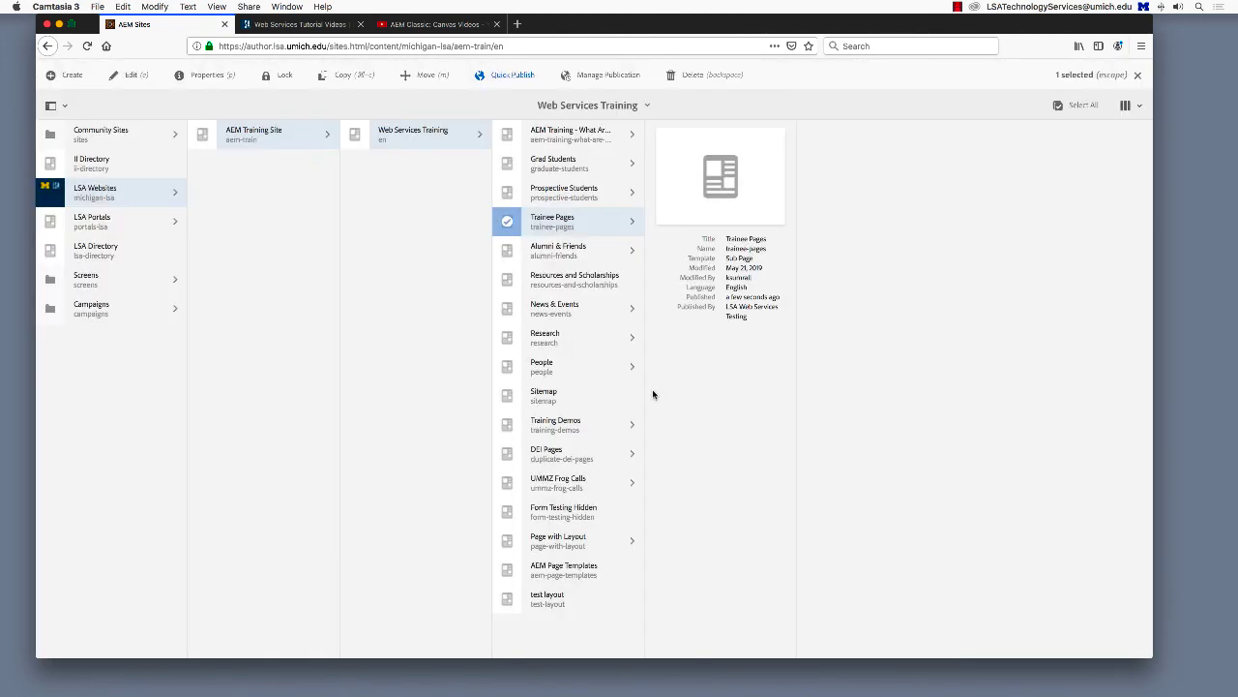